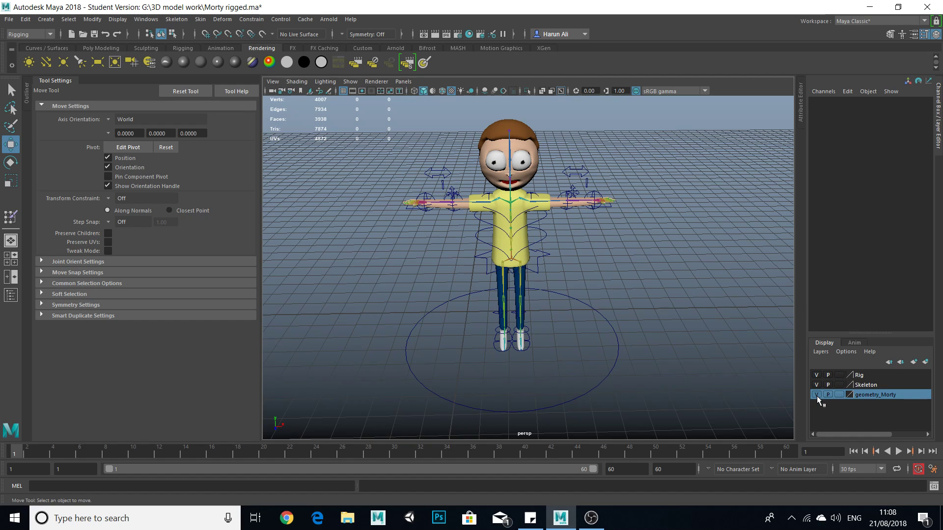
# Examine the rigged character's head, torso, arms and legs together with their joints and control curves.
pyautogui.click(816, 395)
pyautogui.scroll(5, 563, 346)
pyautogui.keyDown('alt'); pyautogui.moveTo(564, 347); pyautogui.dragTo(563, 331); pyautogui.keyUp('alt')
pyautogui.keyDown('alt'); pyautogui.moveTo(552, 359); pyautogui.dragTo(591, 326, button='middle'); pyautogui.keyUp('alt')
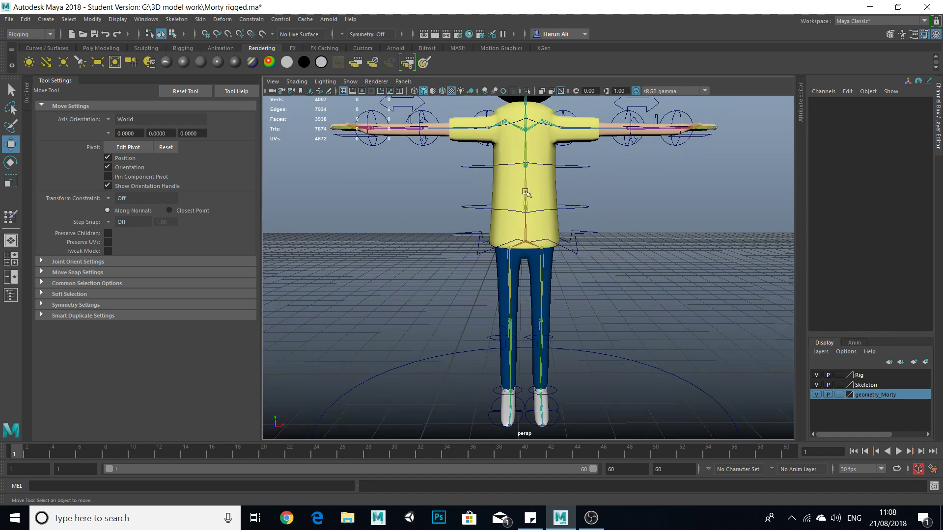
pyautogui.scroll(-5, 604, 278)
pyautogui.scroll(-1, 579, 260)
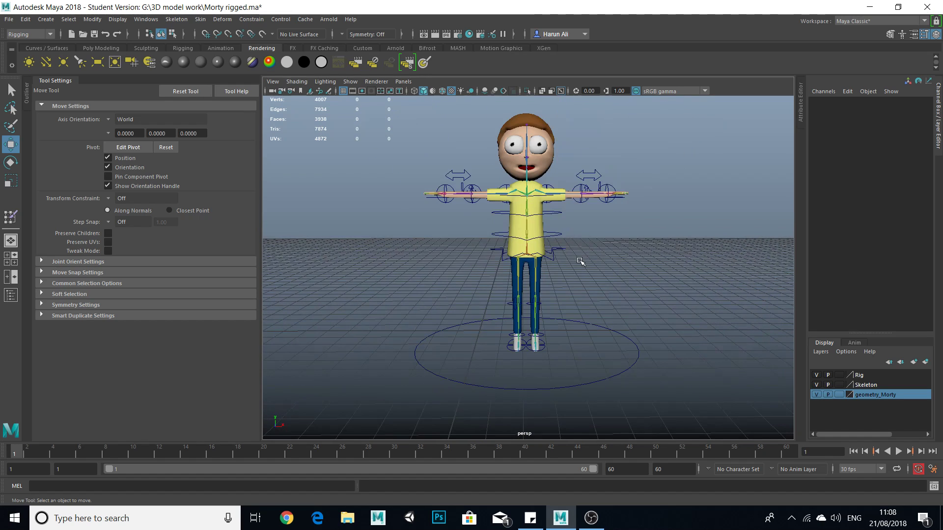
pyautogui.keyDown('alt'); pyautogui.moveTo(587, 233); pyautogui.dragTo(578, 278, button='middle'); pyautogui.keyUp('alt')
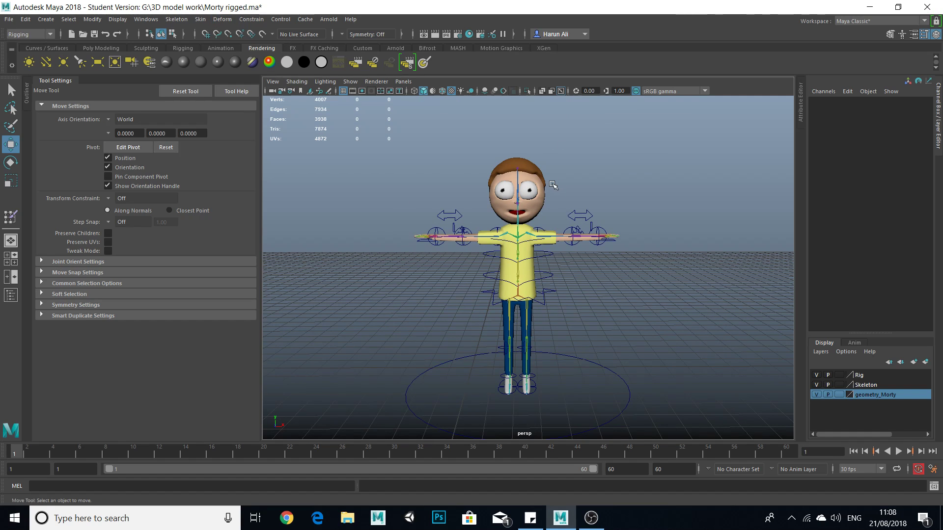
pyautogui.keyDown('alt'); pyautogui.moveTo(578, 282); pyautogui.dragTo(571, 224, button='middle'); pyautogui.keyUp('alt')
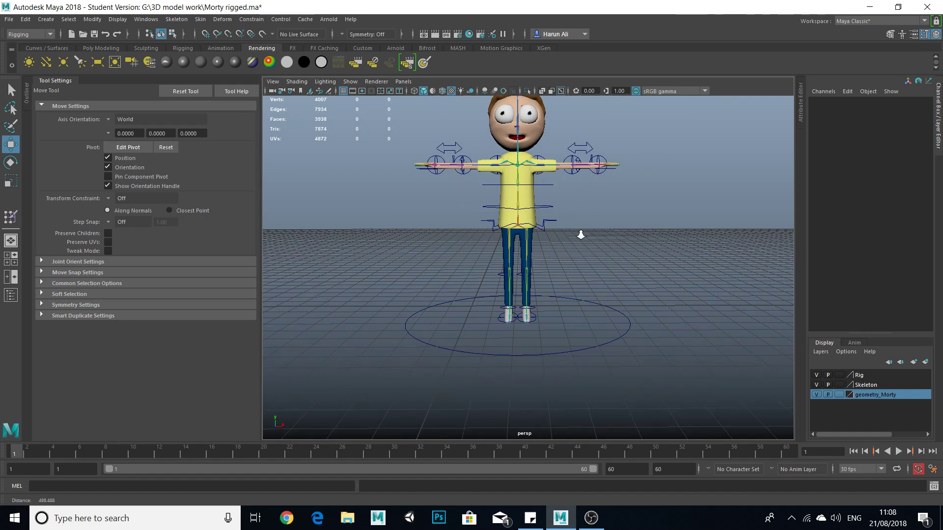
pyautogui.keyDown('alt'); pyautogui.moveTo(572, 224); pyautogui.dragTo(567, 245, button='right'); pyautogui.keyUp('alt')
pyautogui.scroll(4, 534, 226)
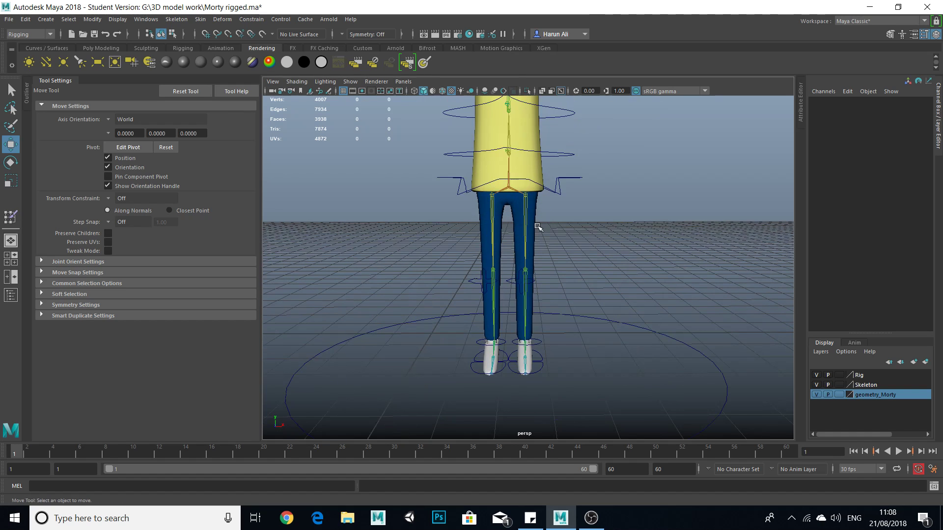
pyautogui.keyDown('alt'); pyautogui.moveTo(534, 226); pyautogui.dragTo(525, 311, button='middle'); pyautogui.keyUp('alt')
# Try bending the left arm by moving the left hand control to about -39.7 in X and -39.3 in Y.
pyautogui.keyDown('alt'); pyautogui.moveTo(580, 216); pyautogui.dragTo(562, 263, button='middle'); pyautogui.keyUp('alt')
pyautogui.keyDown('alt'); pyautogui.moveTo(632, 221); pyautogui.dragTo(621, 258); pyautogui.keyUp('alt')
pyautogui.click(674, 217)
pyautogui.moveTo(656, 216); pyautogui.dragTo(677, 288)
pyautogui.scroll(3, 584, 248)
pyautogui.keyDown('alt'); pyautogui.moveTo(588, 249); pyautogui.dragTo(572, 204); pyautogui.keyUp('alt')
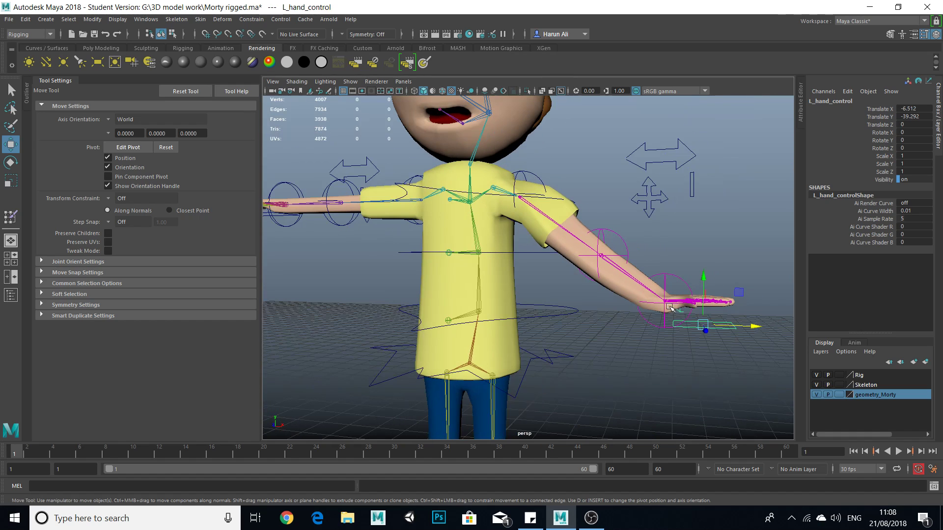
pyautogui.moveTo(743, 327); pyautogui.dragTo(640, 318)
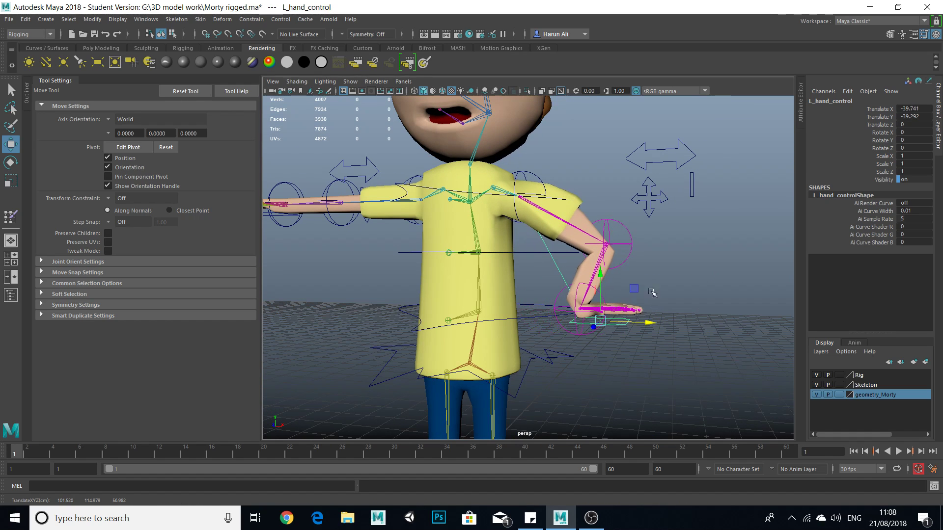
pyautogui.keyDown('alt'); pyautogui.moveTo(641, 318); pyautogui.dragTo(628, 346, button='middle'); pyautogui.keyUp('alt')
pyautogui.keyDown('alt'); pyautogui.moveTo(615, 328); pyautogui.dragTo(629, 350); pyautogui.keyUp('alt')
# Undo the left hand control's test moves to straighten the arm.
pyautogui.keyDown('alt'); pyautogui.moveTo(575, 307); pyautogui.dragTo(608, 335, button='middle'); pyautogui.keyUp('alt')
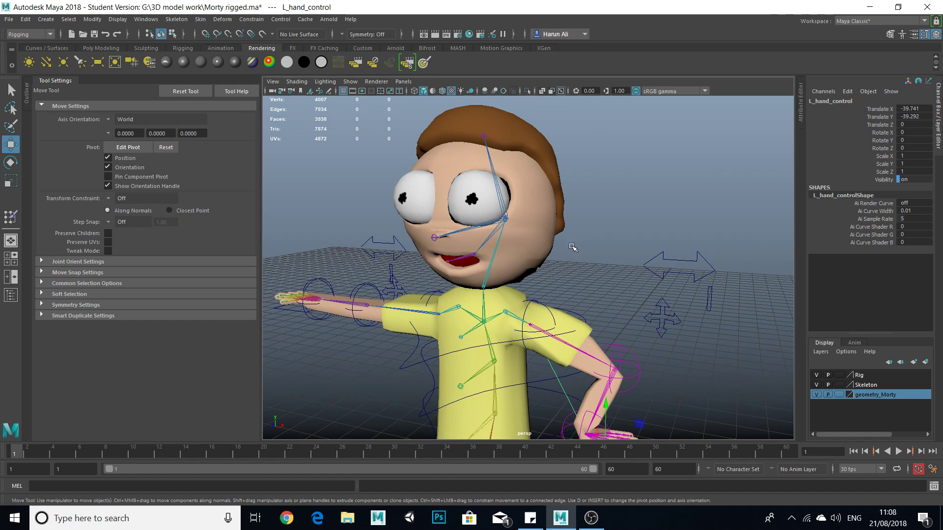
pyautogui.scroll(-5, 547, 263)
pyautogui.keyDown('alt'); pyautogui.moveTo(564, 261); pyautogui.dragTo(580, 195); pyautogui.keyUp('alt')
pyautogui.scroll(2, 559, 231)
pyautogui.scroll(-2, 559, 230)
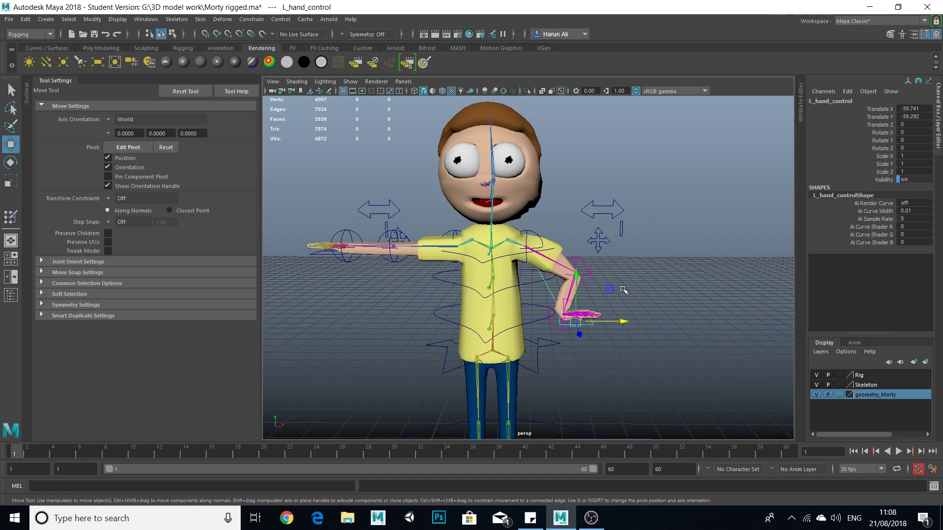
pyautogui.hotkey('ctrl', 'z')
pyautogui.hotkey('ctrl', 'z')
pyautogui.hotkey('ctrl', 'z')
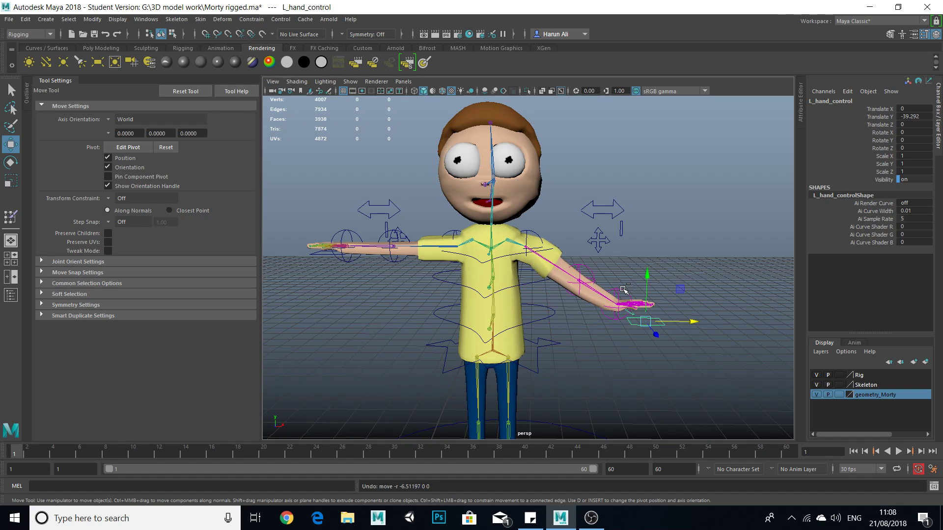
# Select the character's mesh and activate the Paint Skin Weights tool on it.
pyautogui.scroll(-5, 607, 295)
pyautogui.scroll(5, 596, 269)
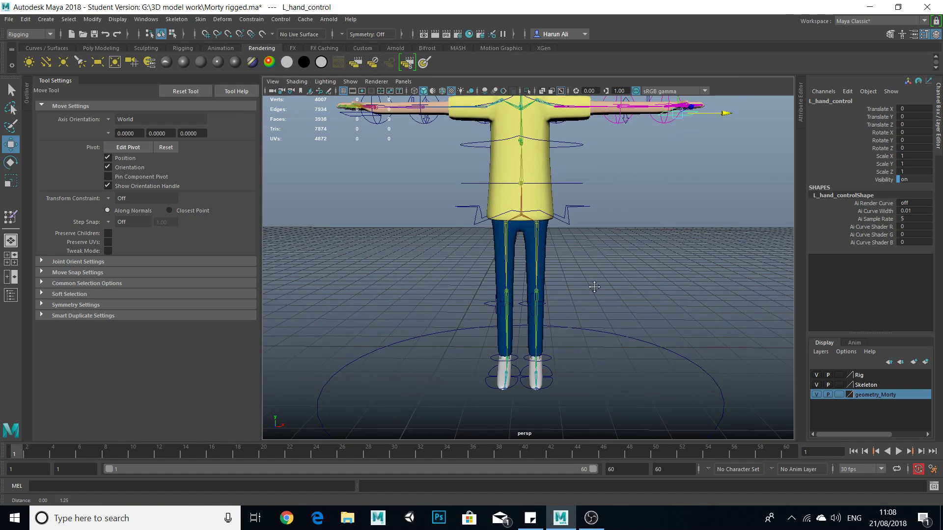
pyautogui.click(544, 231)
pyautogui.press('f')
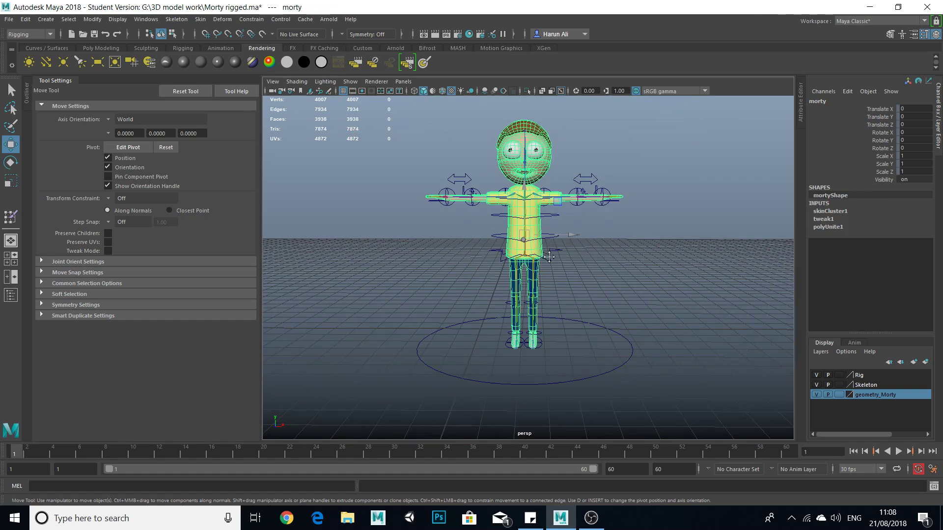
pyautogui.click(201, 19)
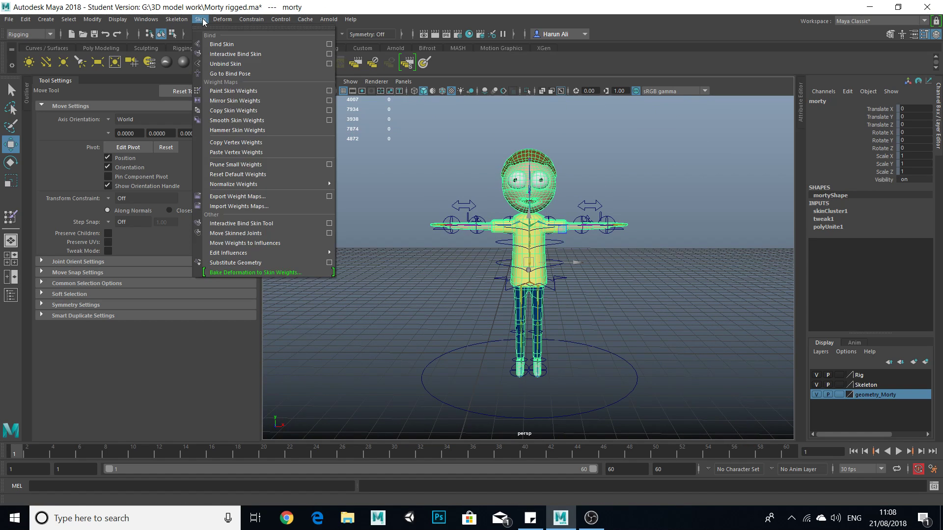
pyautogui.click(239, 91)
pyautogui.moveTo(255, 248); pyautogui.dragTo(258, 127)
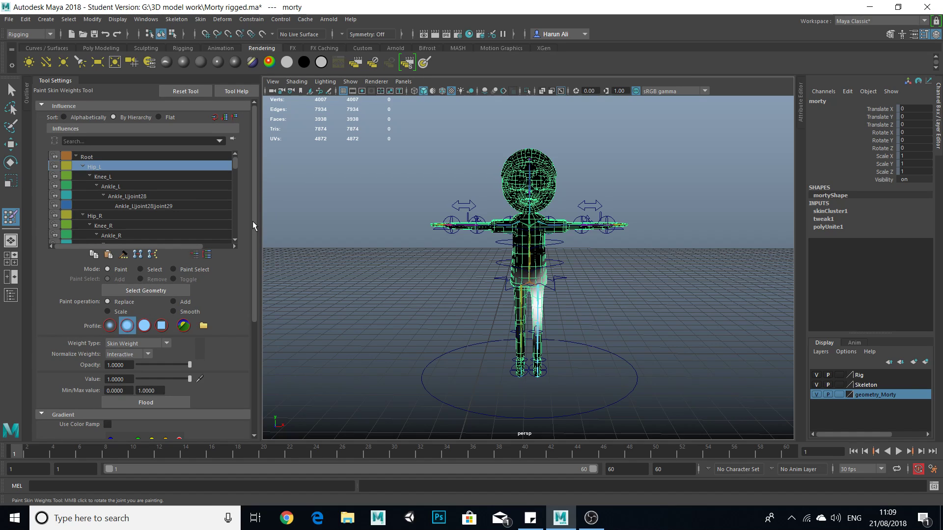
# Examine the Hip_L joint's painted weights on the hips and both legs, and look through the influence list.
pyautogui.scroll(6, 595, 343)
pyautogui.keyDown('alt'); pyautogui.moveTo(595, 344); pyautogui.dragTo(551, 206, button='middle'); pyautogui.keyUp('alt')
pyautogui.scroll(2, 536, 266)
pyautogui.moveTo(564, 274)
pyautogui.keyDown('alt'); pyautogui.mouseDown()
pyautogui.moveTo(506, 261)
pyautogui.moveTo(509, 253)
pyautogui.mouseUp(); pyautogui.keyUp('alt')
pyautogui.keyDown('alt'); pyautogui.moveTo(577, 206); pyautogui.dragTo(511, 221); pyautogui.keyUp('alt')
pyautogui.keyDown('alt'); pyautogui.moveTo(510, 220); pyautogui.dragTo(461, 213, button='middle'); pyautogui.keyUp('alt')
pyautogui.scroll(-5, 480, 187)
pyautogui.scroll(5, 508, 193)
pyautogui.keyDown('alt'); pyautogui.moveTo(511, 363); pyautogui.dragTo(518, 281, button='middle'); pyautogui.keyUp('alt')
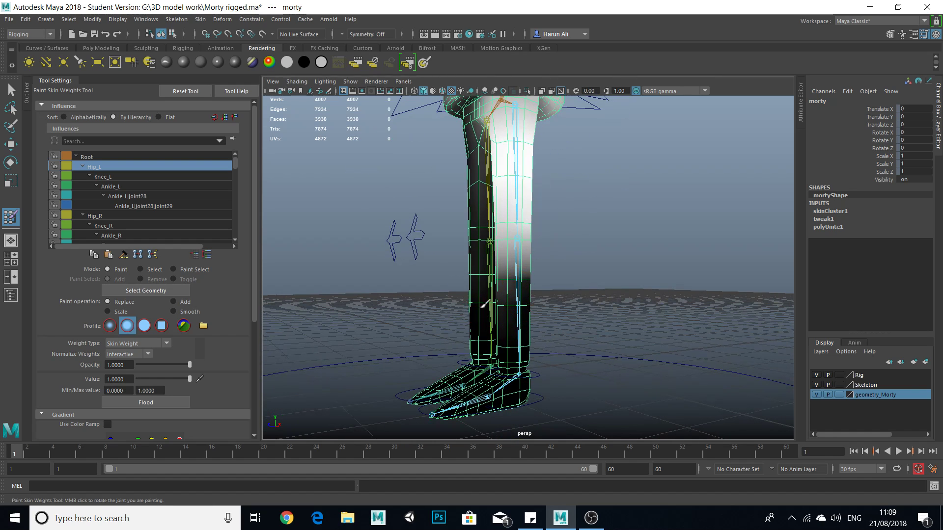
pyautogui.keyDown('alt'); pyautogui.moveTo(478, 306); pyautogui.dragTo(558, 322); pyautogui.keyUp('alt')
pyautogui.scroll(-5, 550, 314)
pyautogui.scroll(-3, 187, 220)
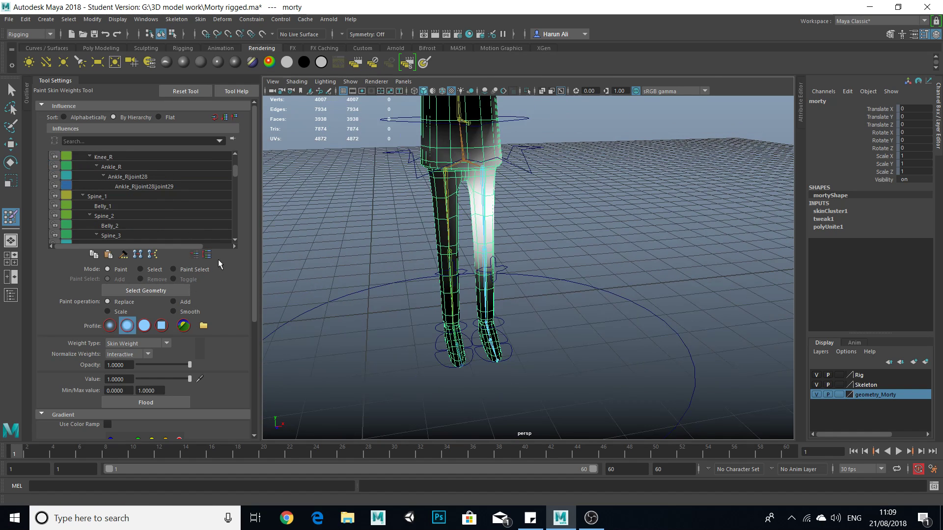
# Turn on the color ramp to inspect Hip_L's weights on the hips and legs, and switch back to the grayscale display.
pyautogui.moveTo(252, 243); pyautogui.dragTo(254, 356)
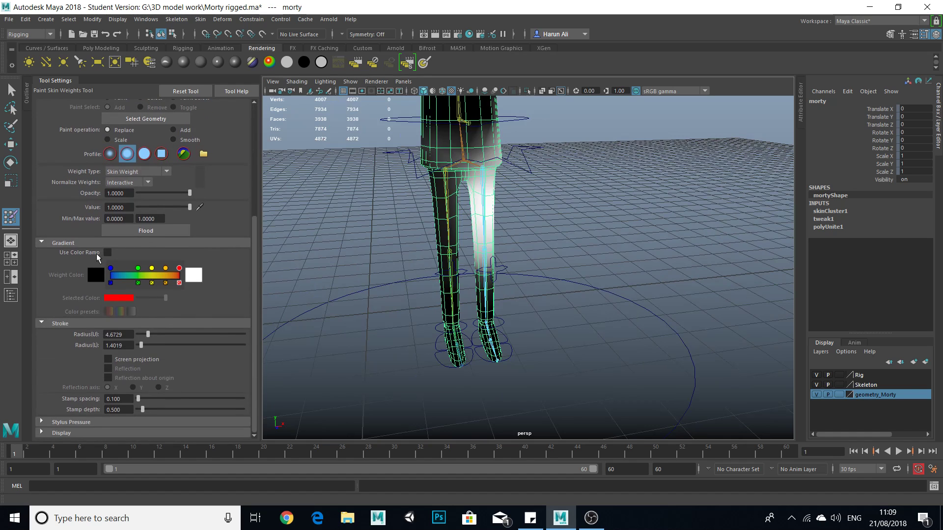
pyautogui.click(107, 253)
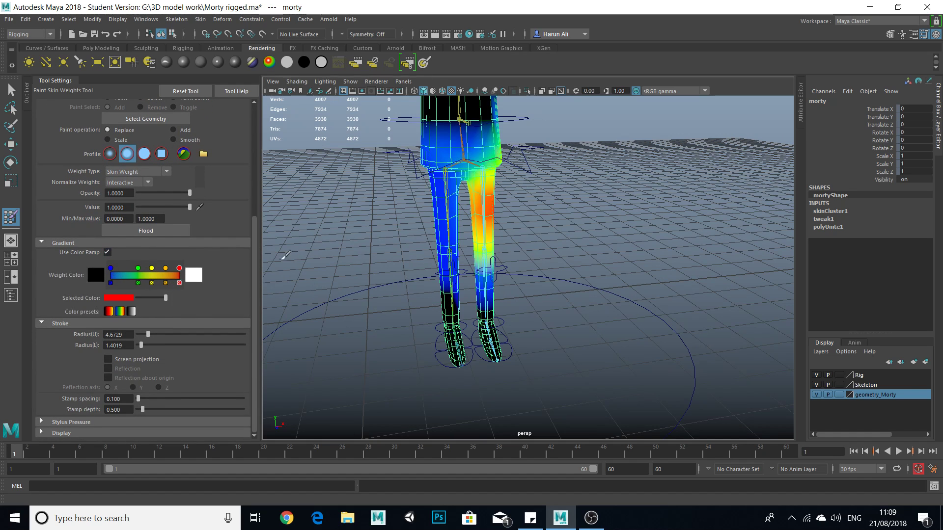
pyautogui.scroll(6, 464, 219)
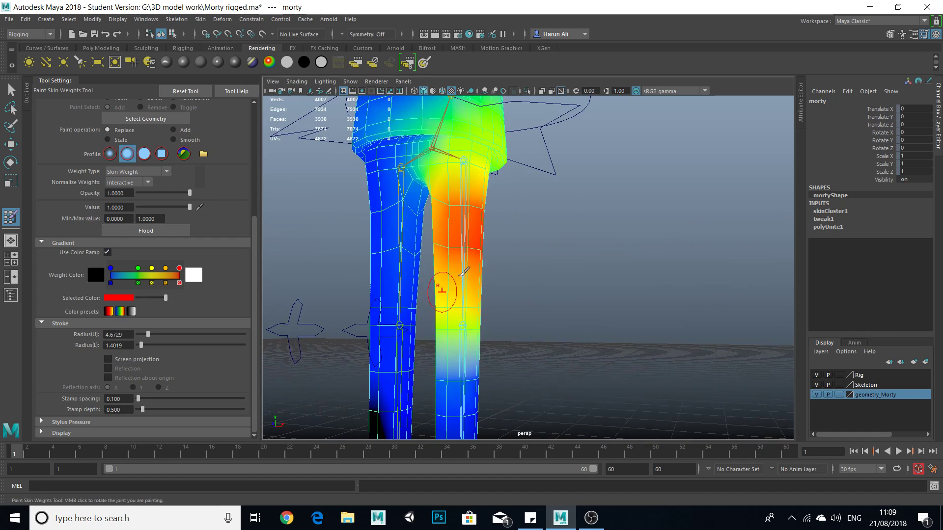
pyautogui.scroll(-5, 481, 236)
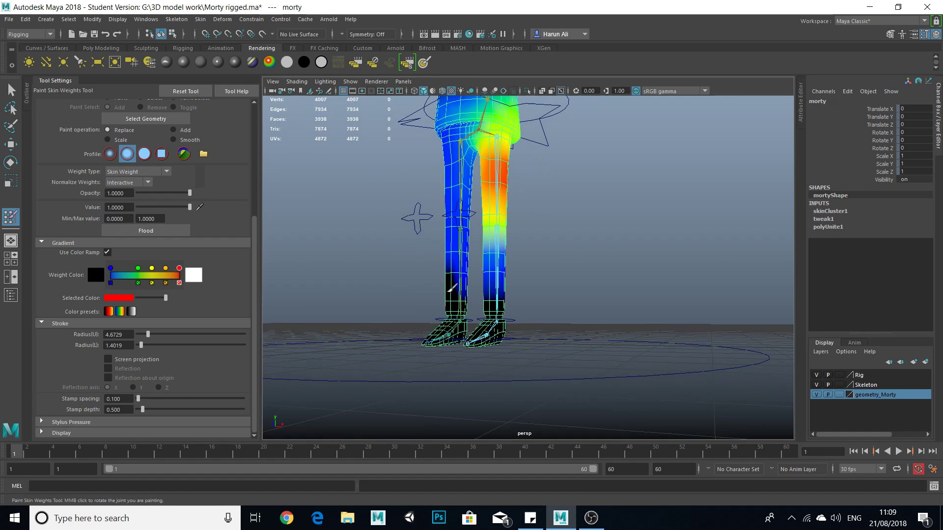
pyautogui.scroll(2, 509, 291)
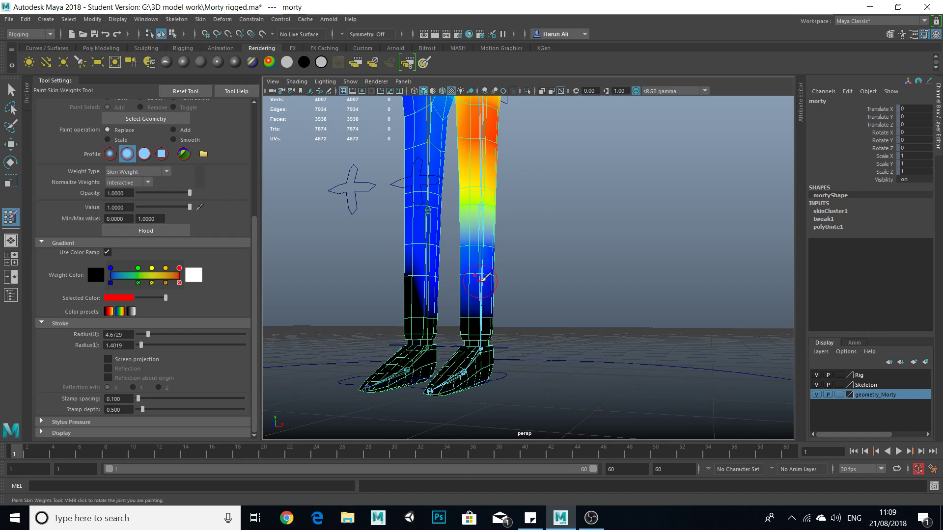
pyautogui.scroll(-3, 484, 278)
pyautogui.scroll(-3, 437, 225)
pyautogui.scroll(8, 551, 319)
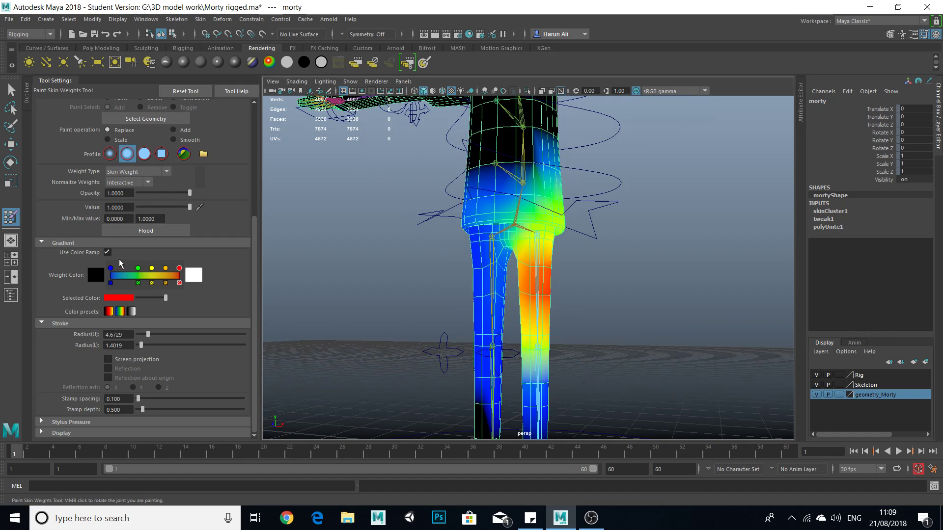
pyautogui.click(107, 252)
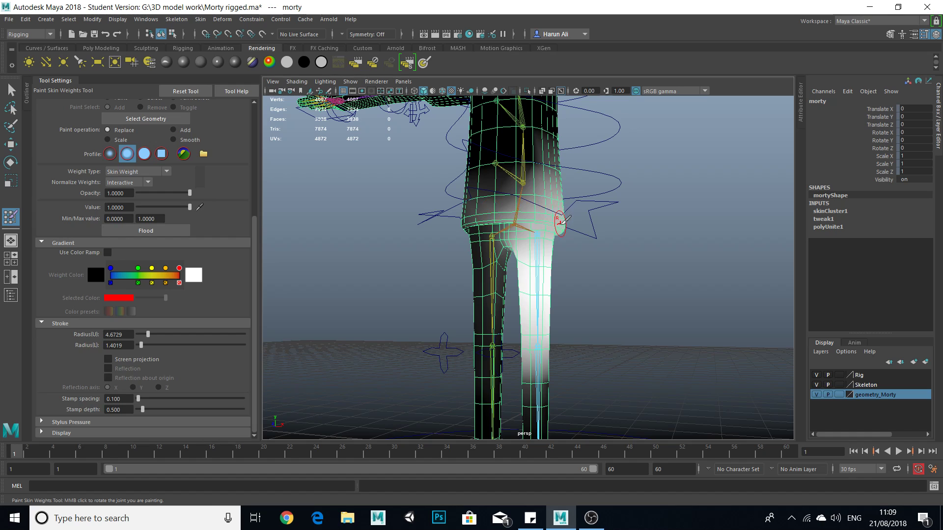
# Examine how Hip_L's grayscale weights spread over the shirt and legs from several angles.
pyautogui.scroll(-5, 725, 289)
pyautogui.scroll(5, 598, 277)
pyautogui.scroll(-6, 582, 259)
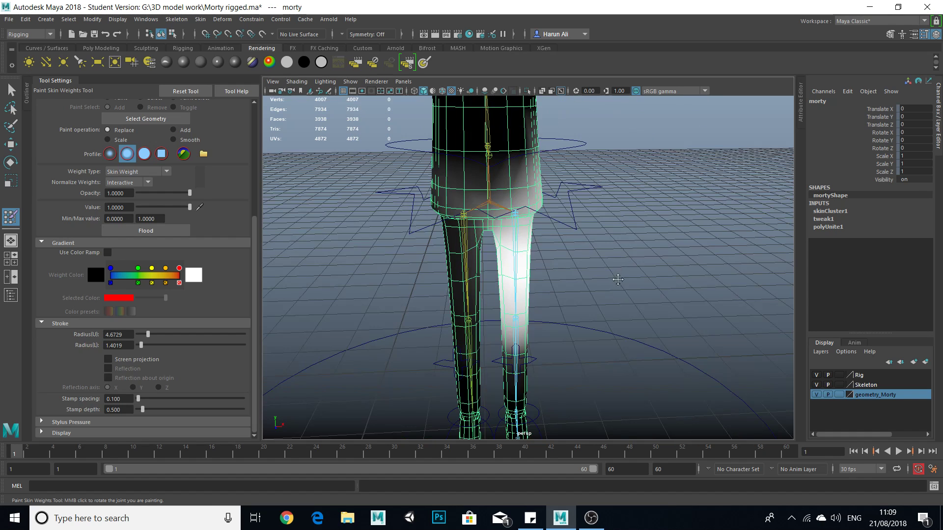
pyautogui.scroll(5, 550, 251)
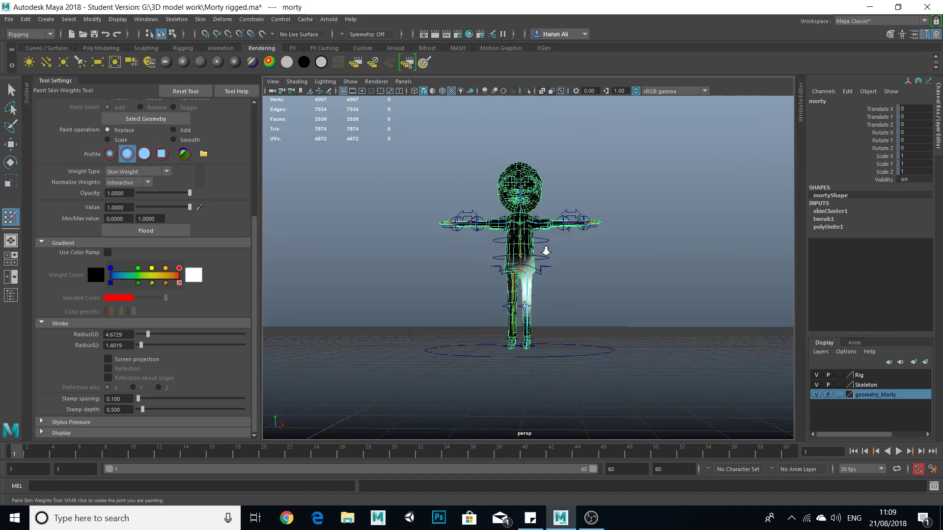
pyautogui.scroll(-4, 524, 374)
pyautogui.scroll(7, 514, 287)
pyautogui.keyDown('alt'); pyautogui.moveTo(514, 288); pyautogui.dragTo(512, 252); pyautogui.keyUp('alt')
pyautogui.scroll(-5, 561, 308)
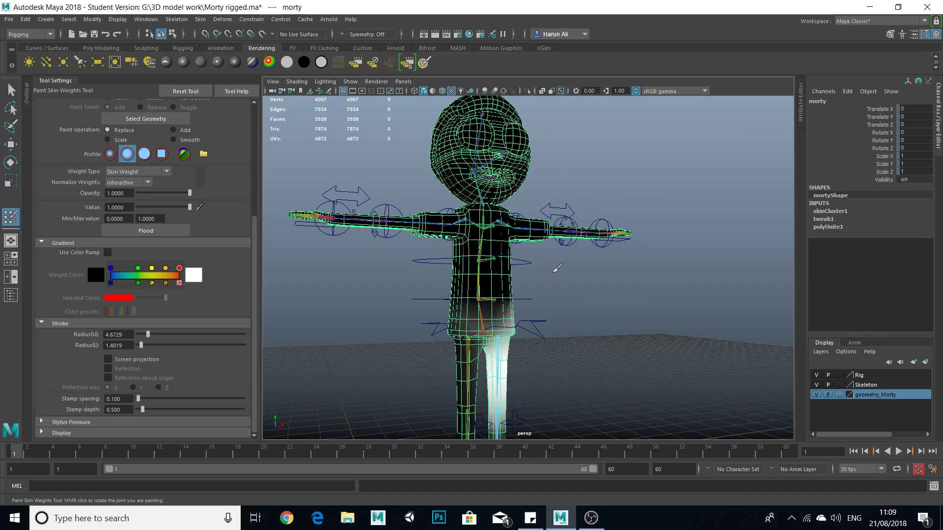
pyautogui.scroll(-3, 475, 278)
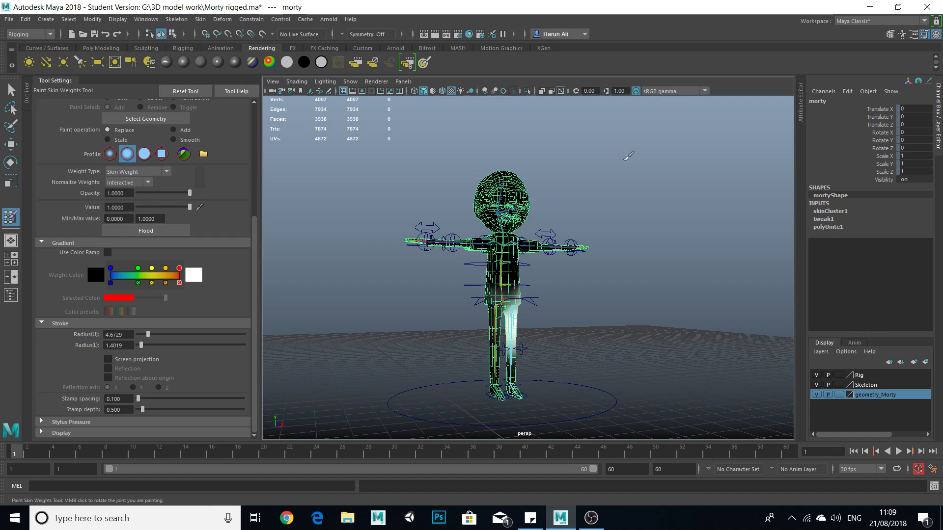
pyautogui.scroll(4, 518, 348)
pyautogui.scroll(-1, 516, 344)
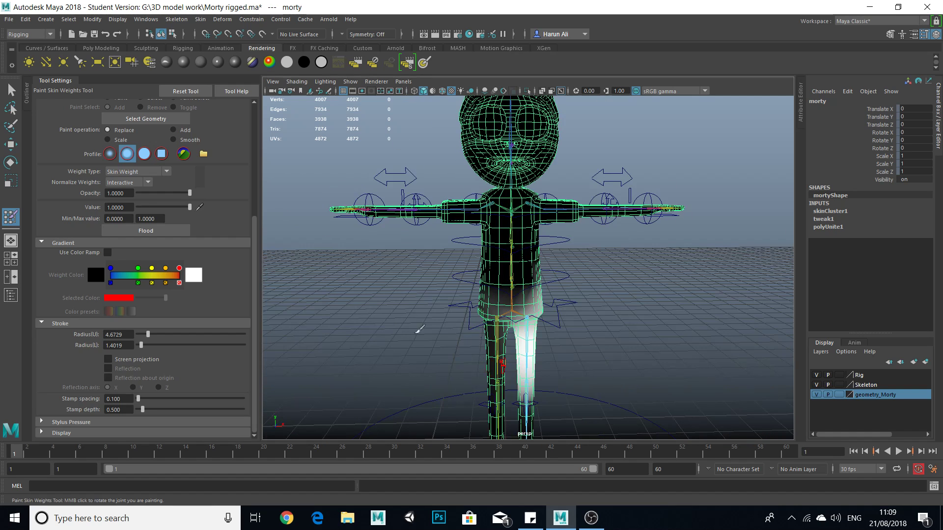
# Leave weight painting for the Select tool and play back the leg animation.
pyautogui.click(11, 91)
pyautogui.scroll(-3, 501, 335)
pyautogui.scroll(6, 501, 335)
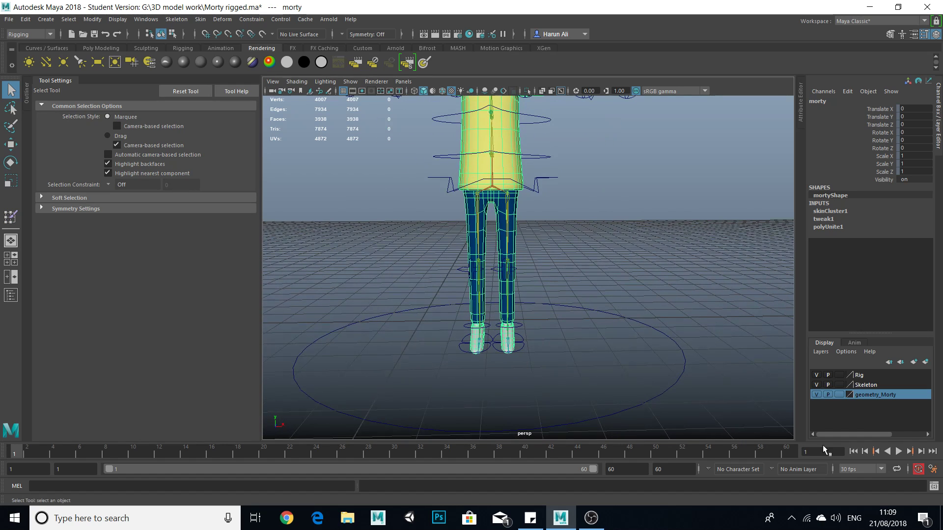
pyautogui.click(898, 452)
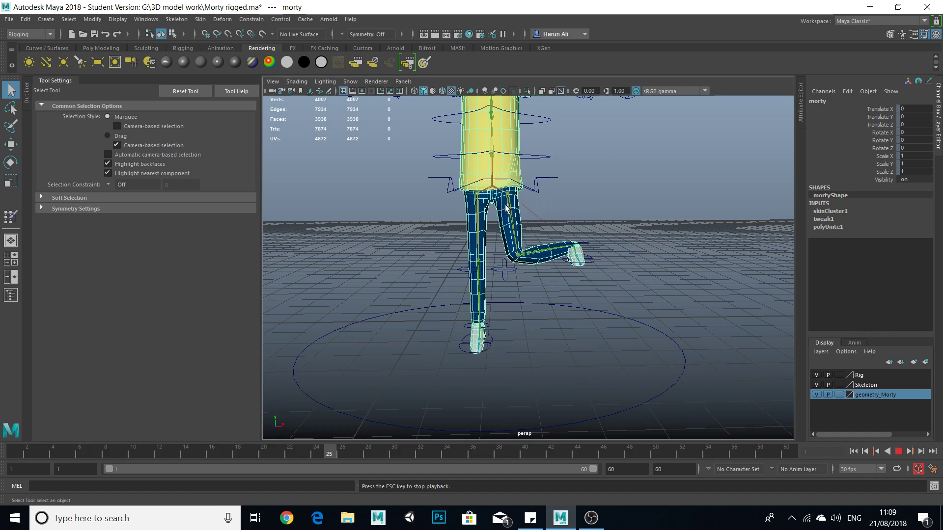
# Select the right knee joint and inspect the hip and leg deformation from several angles during playback.
pyautogui.keyDown('alt'); pyautogui.moveTo(546, 229); pyautogui.dragTo(547, 252, button='middle'); pyautogui.keyUp('alt')
pyautogui.scroll(2, 541, 254)
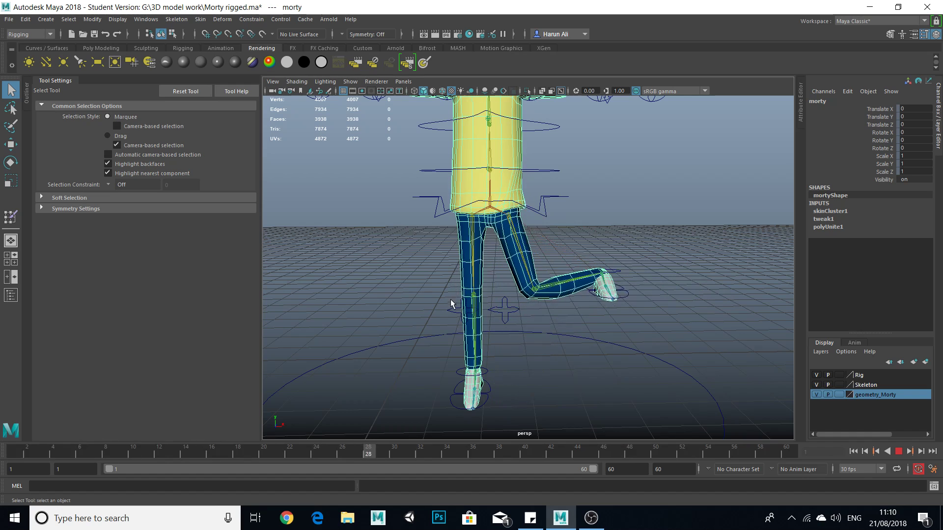
pyautogui.click(473, 296)
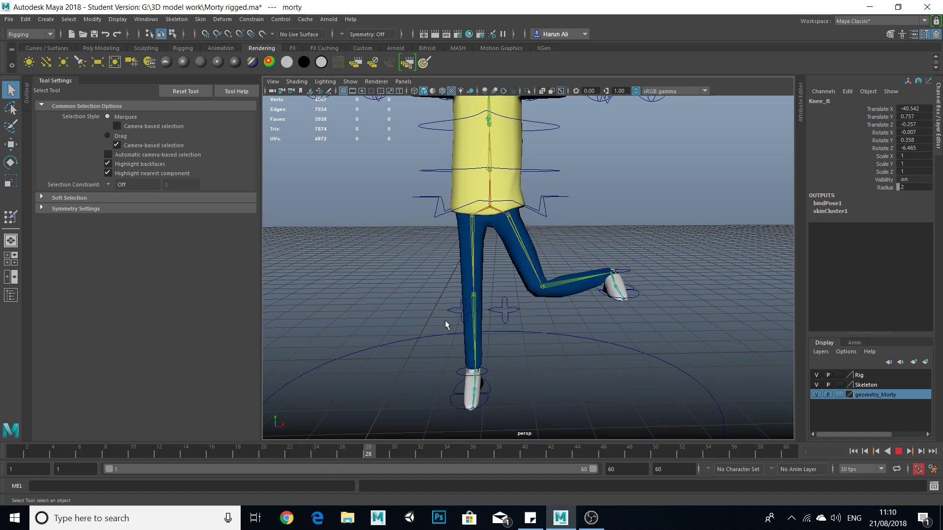
pyautogui.keyDown('alt'); pyautogui.moveTo(488, 310); pyautogui.dragTo(459, 296); pyautogui.keyUp('alt')
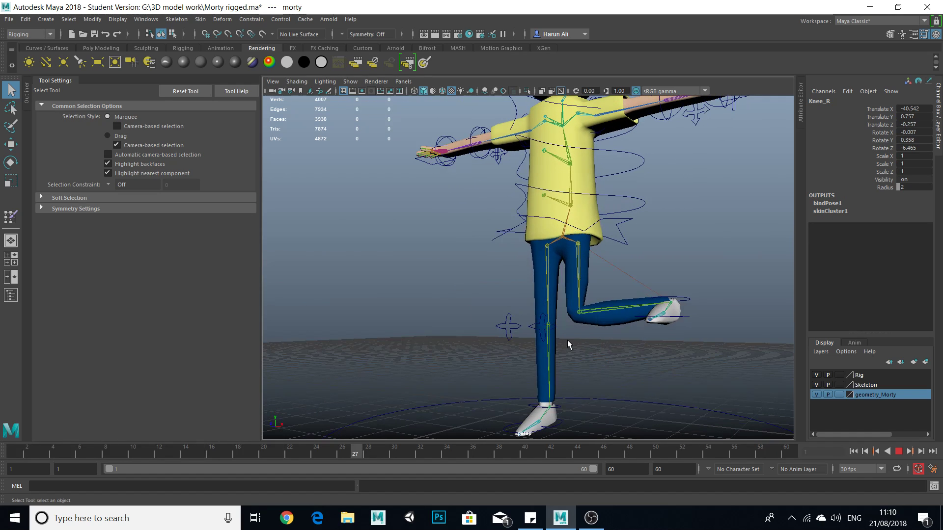
pyautogui.keyDown('alt'); pyautogui.moveTo(568, 344); pyautogui.dragTo(586, 278); pyautogui.keyUp('alt')
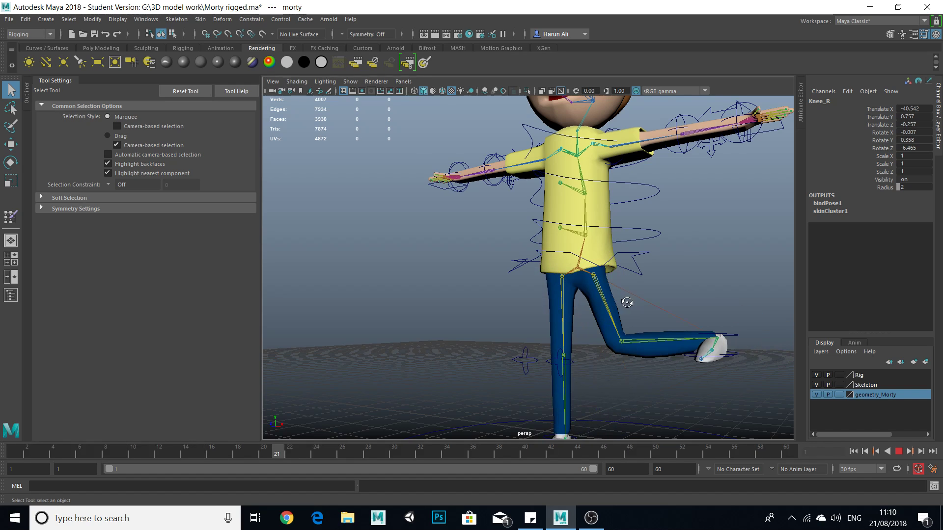
pyautogui.keyDown('alt'); pyautogui.moveTo(626, 303); pyautogui.dragTo(577, 227); pyautogui.keyUp('alt')
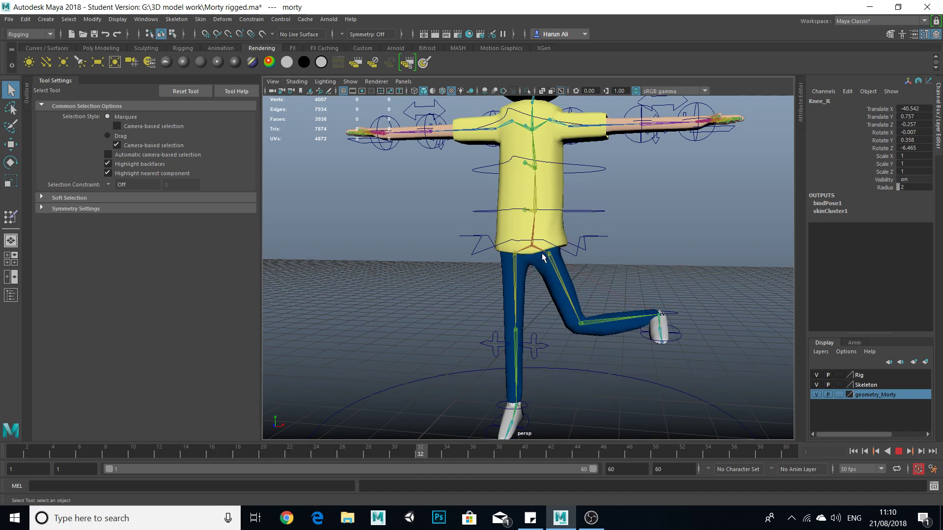
# Stop the playback and return the animation to frame 1, with the legs and feet in view.
pyautogui.click(899, 451)
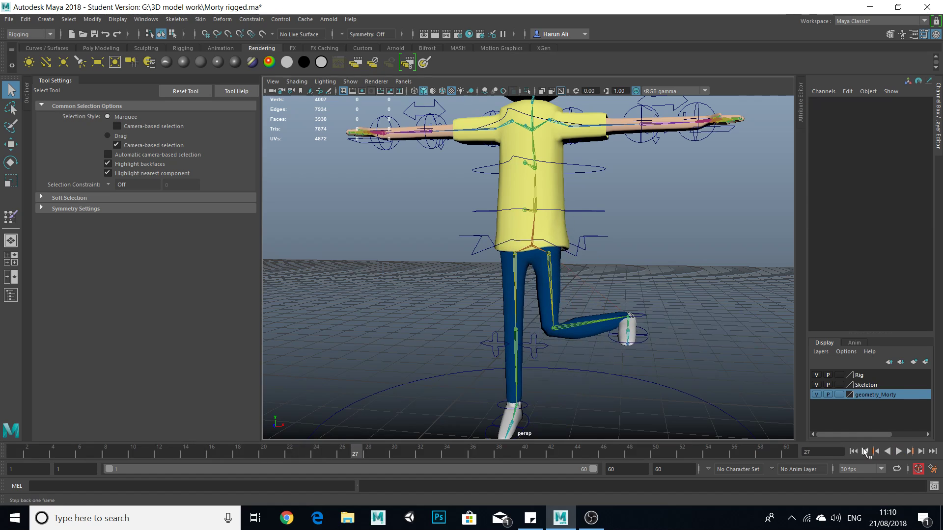
pyautogui.click(854, 451)
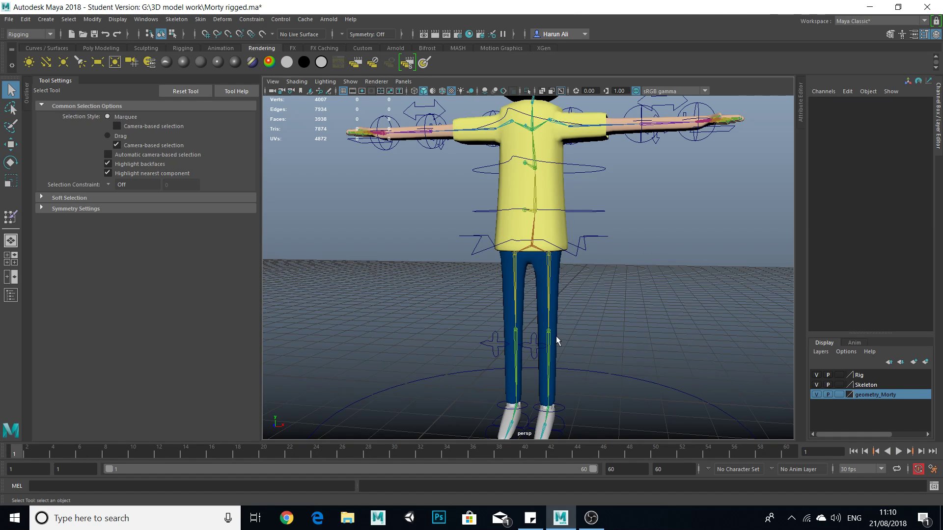
pyautogui.keyDown('alt'); pyautogui.moveTo(631, 329); pyautogui.dragTo(637, 319); pyautogui.keyUp('alt')
pyautogui.keyDown('alt'); pyautogui.moveTo(637, 318); pyautogui.dragTo(645, 269, button='middle'); pyautogui.keyUp('alt')
pyautogui.scroll(2, 591, 332)
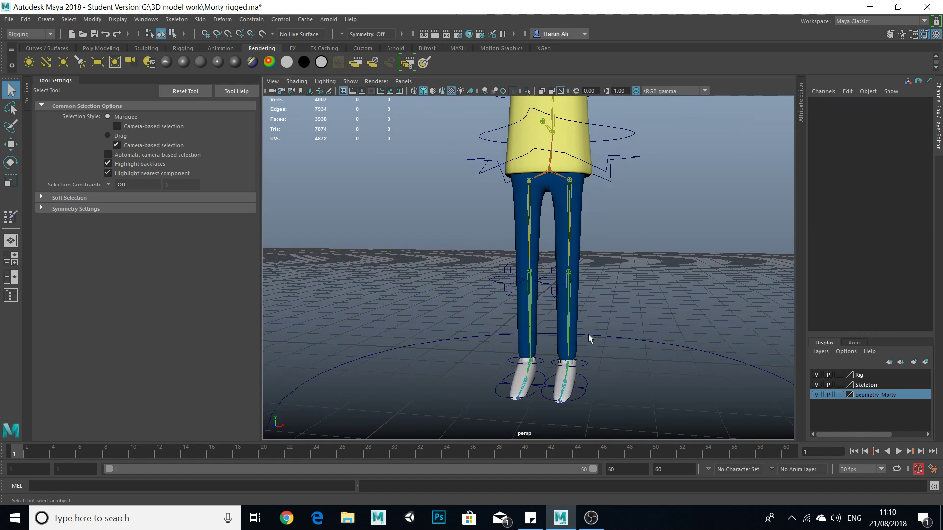
# Move the R_FOOT control outward and upward to about -1.023 in X and 0.282 in Y.
pyautogui.moveTo(542, 382)
pyautogui.keyDown('alt'); pyautogui.mouseDown()
pyautogui.moveTo(532, 386)
pyautogui.moveTo(538, 378)
pyautogui.mouseUp(); pyautogui.keyUp('alt')
pyautogui.click(536, 336)
pyautogui.press('w')
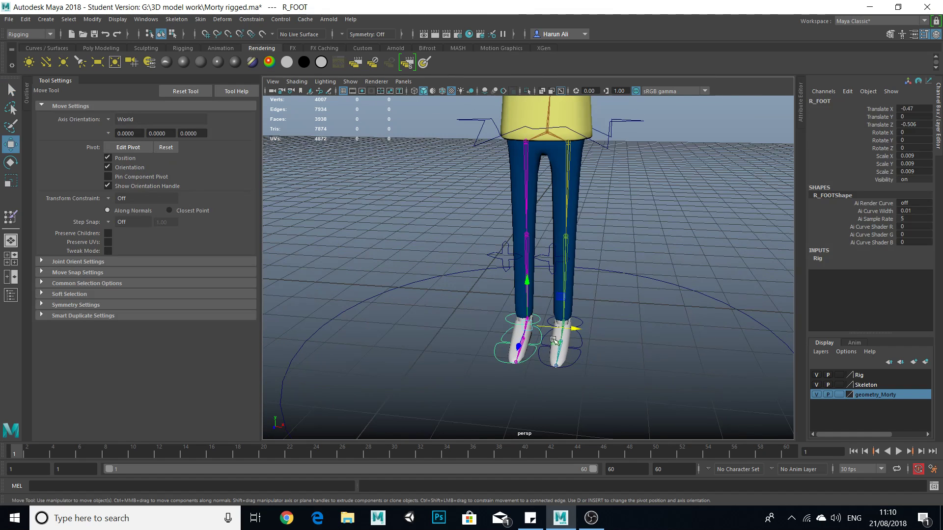
pyautogui.moveTo(579, 332); pyautogui.dragTo(420, 325)
pyautogui.moveTo(393, 277); pyautogui.dragTo(382, 201)
# Rotate R_FOOT to about -82 degrees in Z and move it farther outward to about -1.218 in X.
pyautogui.press('e')
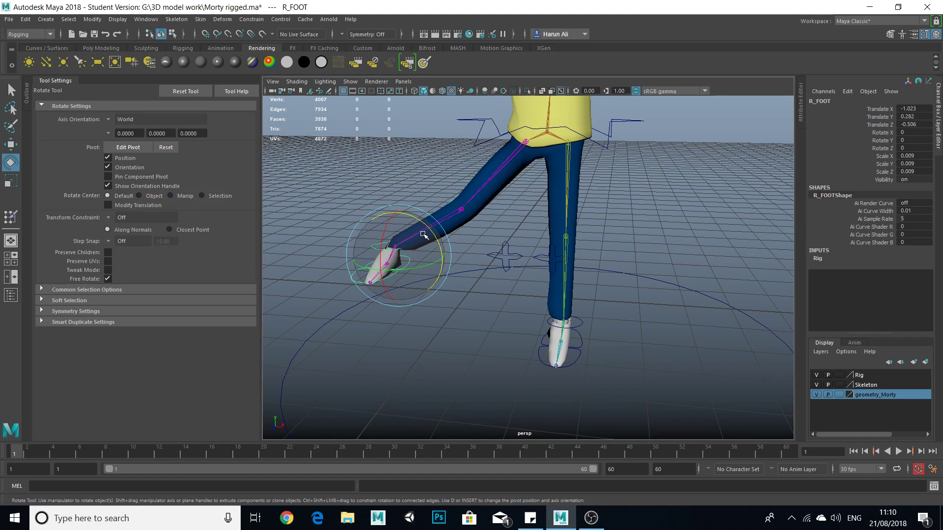
pyautogui.moveTo(431, 239); pyautogui.dragTo(438, 290)
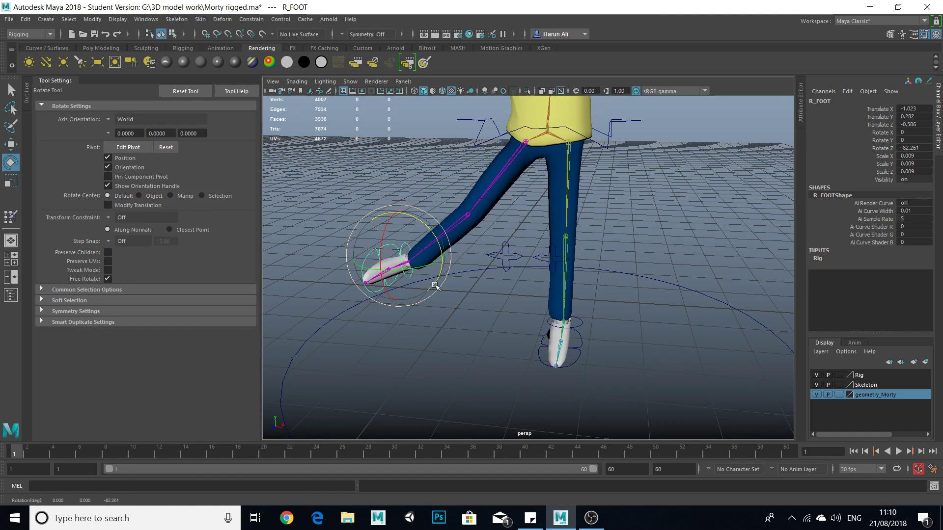
pyautogui.press('w')
pyautogui.moveTo(436, 257); pyautogui.dragTo(391, 249)
pyautogui.scroll(-3, 527, 276)
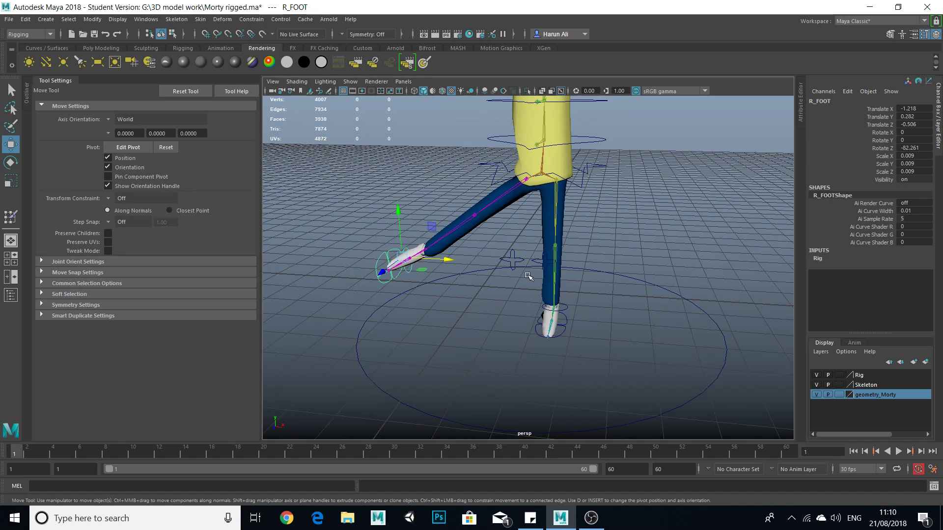
pyautogui.keyDown('alt'); pyautogui.moveTo(542, 278); pyautogui.dragTo(538, 254); pyautogui.keyUp('alt')
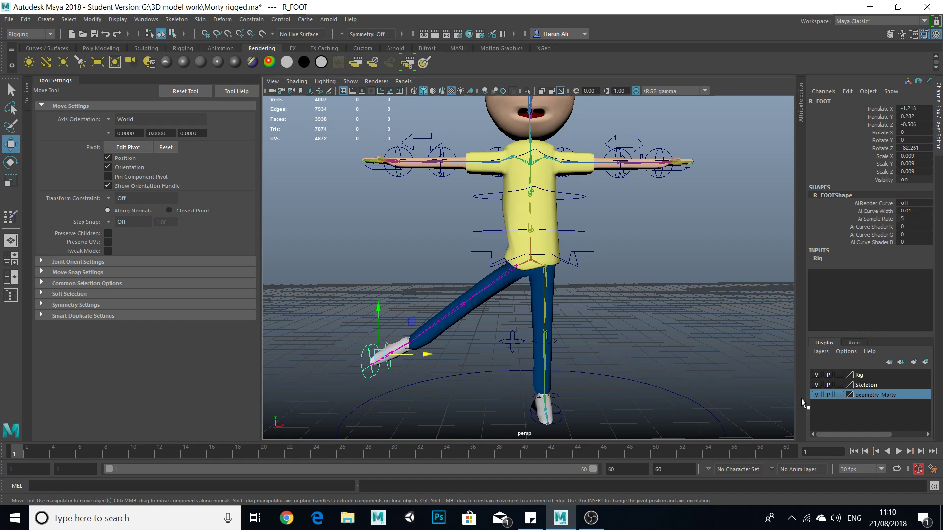
# Play back the left leg animation with the right leg raised, and leave the timeline at frame 60.
pyautogui.click(898, 451)
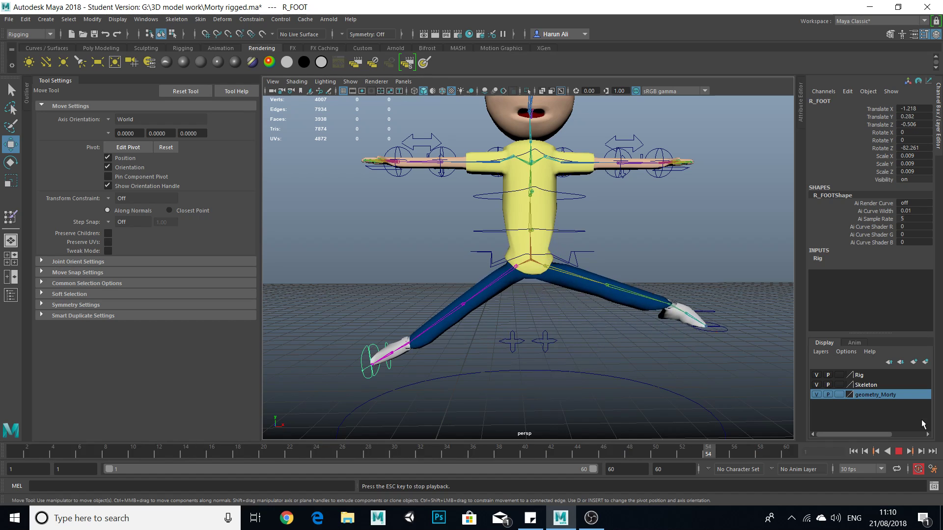
pyautogui.press('Escape')
pyautogui.moveTo(656, 453); pyautogui.dragTo(837, 448)
pyautogui.keyDown('alt'); pyautogui.moveTo(623, 353); pyautogui.dragTo(609, 367); pyautogui.keyUp('alt')
pyautogui.scroll(2, 589, 343)
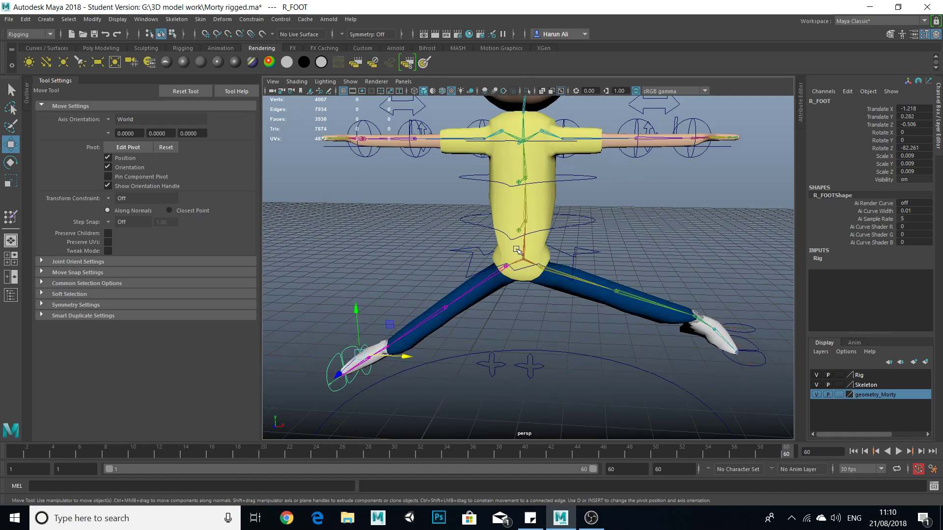
# Select the Morty mesh and start the Paint Skin Weights Tool with Hip_L as the painted influence.
pyautogui.click(539, 218)
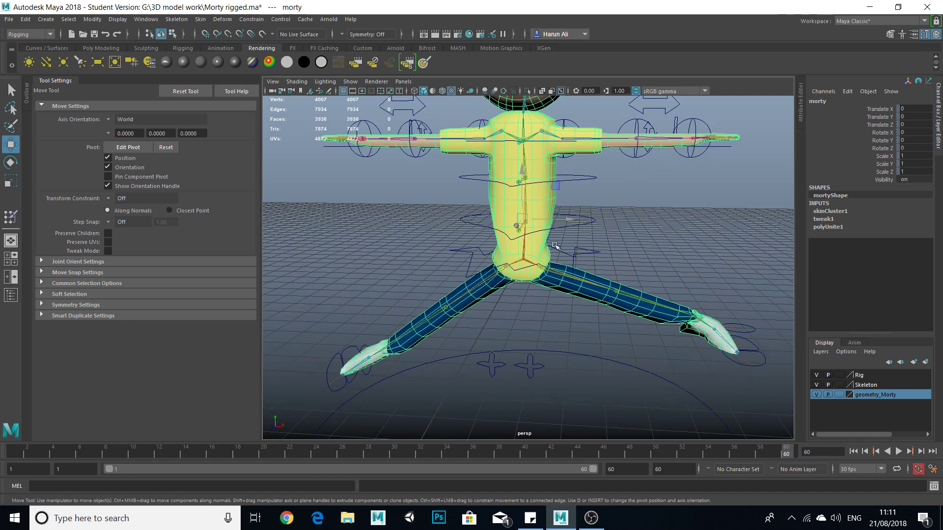
pyautogui.click(11, 216)
pyautogui.scroll(1, 540, 288)
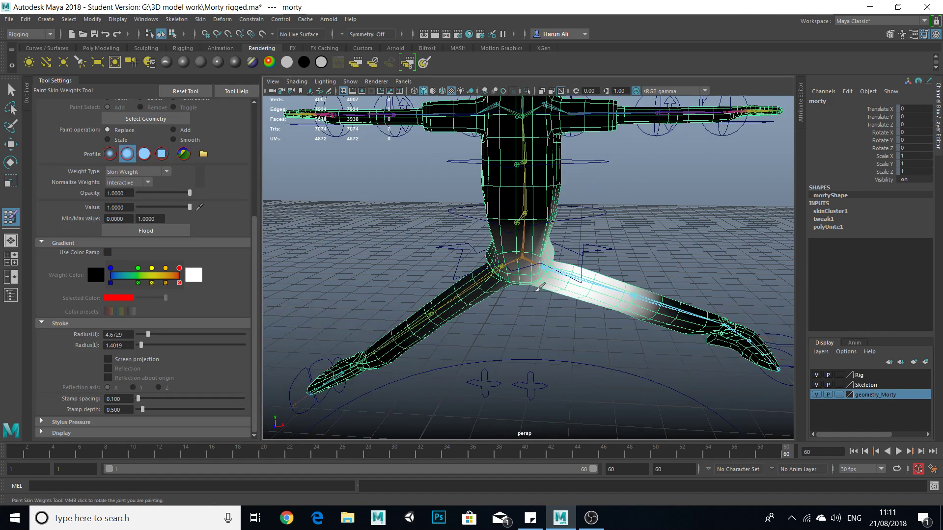
pyautogui.scroll(2, 540, 287)
pyautogui.scroll(5, 232, 216)
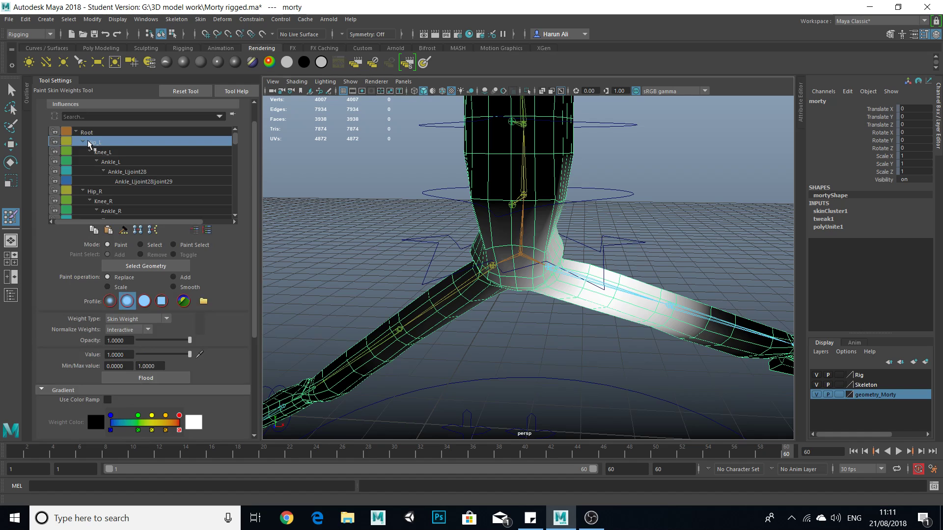
pyautogui.keyDown('alt'); pyautogui.moveTo(535, 244); pyautogui.dragTo(262, 278); pyautogui.keyUp('alt')
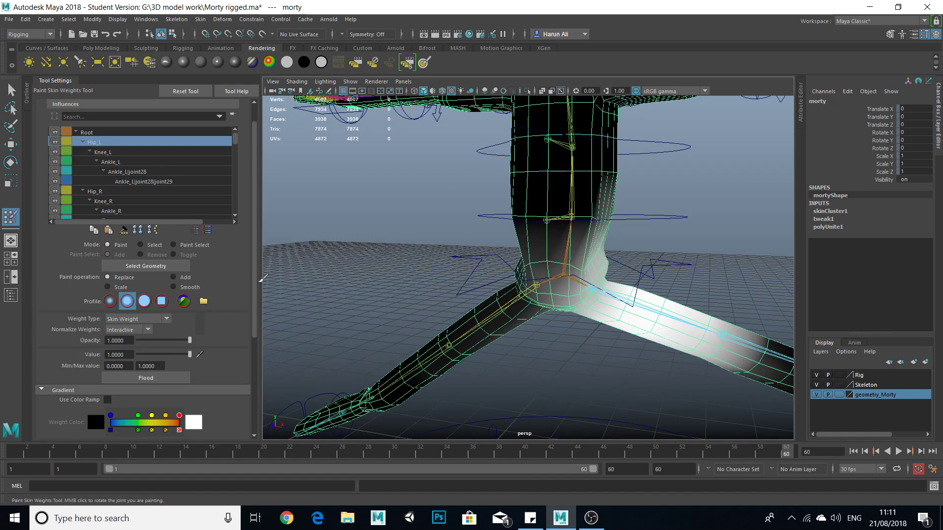
pyautogui.keyDown('alt'); pyautogui.moveTo(561, 244); pyautogui.dragTo(452, 233, button='middle'); pyautogui.keyUp('alt')
pyautogui.moveTo(592, 221)
pyautogui.keyDown('alt'); pyautogui.mouseDown()
pyautogui.moveTo(574, 217)
pyautogui.moveTo(603, 202)
pyautogui.moveTo(618, 226)
pyautogui.moveTo(608, 208)
pyautogui.mouseUp(); pyautogui.keyUp('alt')
pyautogui.hotkey('ctrl', 'z')
pyautogui.hotkey('ctrl', 'z')
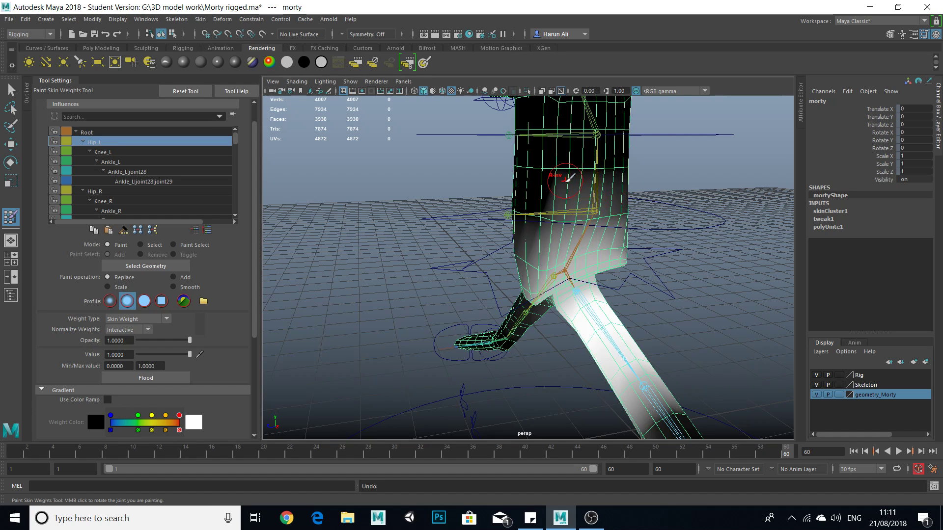
# Smooth Hip_L's weights on the side of the lower shirt above the raised left leg.
pyautogui.moveTo(567, 213)
pyautogui.keyDown('ctrl'); pyautogui.mouseDown()
pyautogui.moveTo(530, 255)
pyautogui.moveTo(585, 253)
pyautogui.mouseUp(); pyautogui.keyUp('ctrl')
pyautogui.moveTo(570, 242)
pyautogui.keyDown('alt'); pyautogui.mouseDown()
pyautogui.moveTo(539, 295)
pyautogui.moveTo(582, 260)
pyautogui.mouseUp(); pyautogui.keyUp('alt')
pyautogui.moveTo(526, 205)
pyautogui.keyDown('ctrl'); pyautogui.mouseDown()
pyautogui.moveTo(502, 219)
pyautogui.moveTo(508, 241)
pyautogui.moveTo(487, 236)
pyautogui.moveTo(593, 201)
pyautogui.moveTo(526, 192)
pyautogui.moveTo(505, 172)
pyautogui.mouseUp(); pyautogui.keyUp('ctrl')
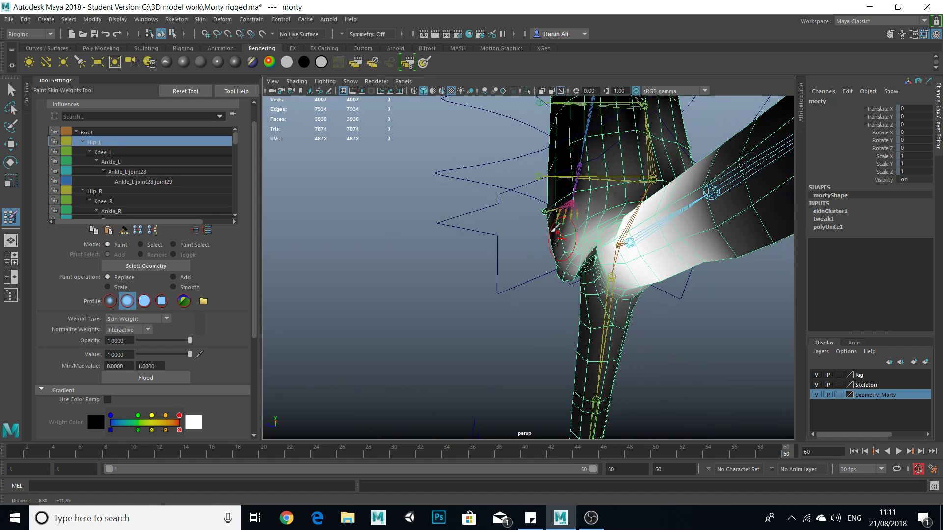
pyautogui.keyDown('alt'); pyautogui.moveTo(564, 230); pyautogui.dragTo(609, 250, button='right'); pyautogui.keyUp('alt')
pyautogui.moveTo(609, 251)
pyautogui.keyDown('alt'); pyautogui.mouseDown()
pyautogui.moveTo(633, 282)
pyautogui.moveTo(609, 294)
pyautogui.moveTo(610, 258)
pyautogui.moveTo(579, 300)
pyautogui.moveTo(420, 332)
pyautogui.mouseUp(); pyautogui.keyUp('alt')
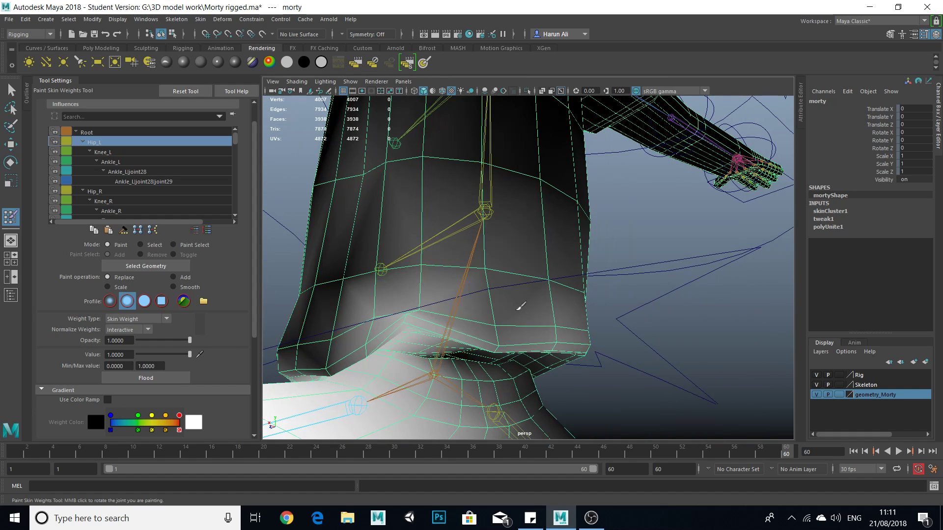
# Smooth Hip_L's weights along the back hem of the shirt and around the hips.
pyautogui.moveTo(523, 334)
pyautogui.keyDown('shift'); pyautogui.mouseDown()
pyautogui.moveTo(410, 309)
pyautogui.moveTo(461, 322)
pyautogui.mouseUp(); pyautogui.keyUp('shift')
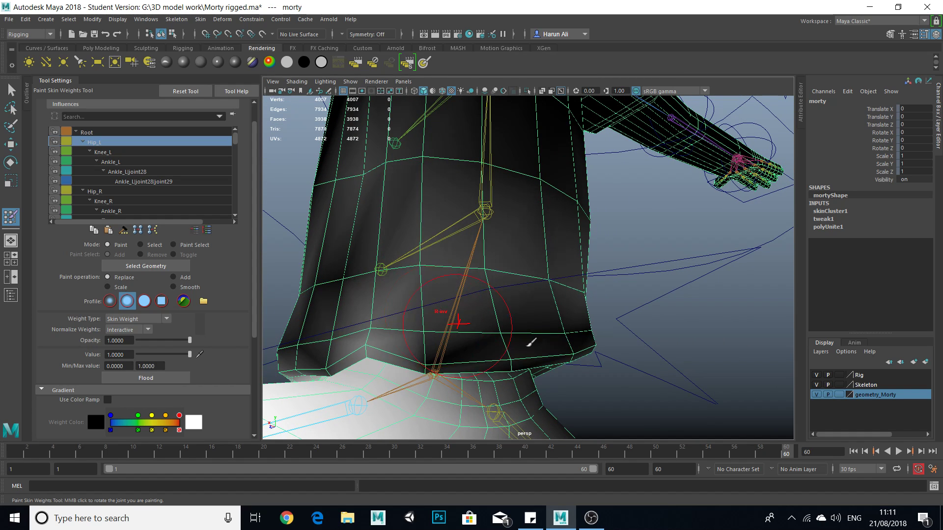
pyautogui.keyDown('alt'); pyautogui.moveTo(522, 375); pyautogui.dragTo(574, 388); pyautogui.keyUp('alt')
pyautogui.keyDown('alt'); pyautogui.moveTo(565, 393); pyautogui.dragTo(594, 406, button='middle'); pyautogui.keyUp('alt')
pyautogui.keyDown('alt'); pyautogui.moveTo(593, 405); pyautogui.dragTo(501, 335); pyautogui.keyUp('alt')
pyautogui.keyDown('alt'); pyautogui.moveTo(550, 354); pyautogui.dragTo(680, 366); pyautogui.keyUp('alt')
pyautogui.keyDown('alt'); pyautogui.moveTo(680, 366); pyautogui.dragTo(703, 345, button='middle'); pyautogui.keyUp('alt')
pyautogui.moveTo(638, 306)
pyautogui.keyDown('shift'); pyautogui.mouseDown()
pyautogui.moveTo(521, 338)
pyautogui.moveTo(440, 372)
pyautogui.mouseUp(); pyautogui.keyUp('shift')
pyautogui.keyDown('alt'); pyautogui.moveTo(513, 396); pyautogui.dragTo(578, 250); pyautogui.keyUp('alt')
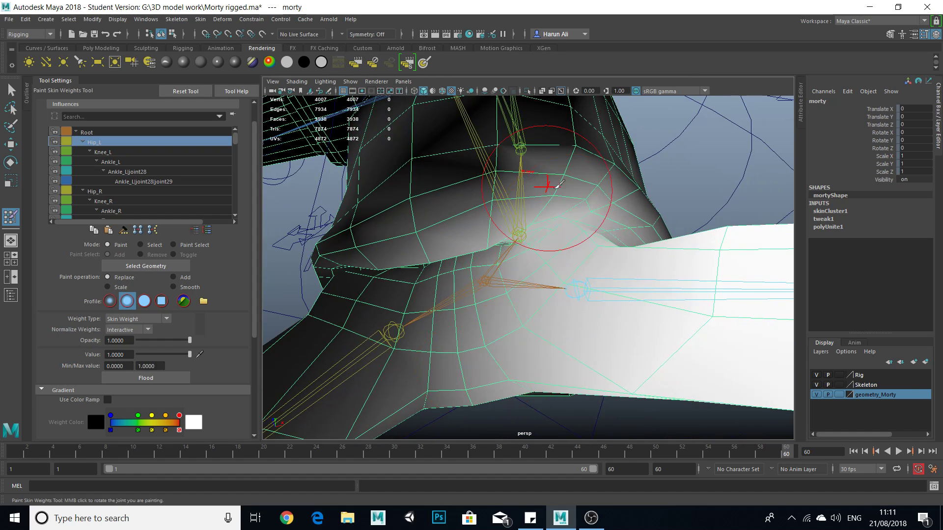
pyautogui.moveTo(612, 223)
pyautogui.keyDown('alt'); pyautogui.mouseDown()
pyautogui.moveTo(594, 293)
pyautogui.moveTo(456, 257)
pyautogui.mouseUp(); pyautogui.keyUp('alt')
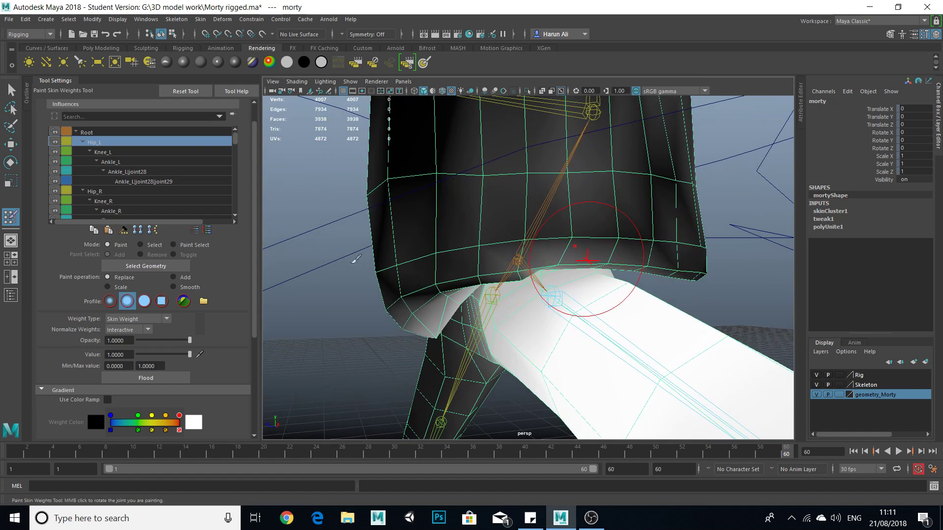
# Use the Smooth paint operation on Hip_L's weights around the shirt hem, and set the operation back to Replace.
pyautogui.click(187, 290)
pyautogui.keyDown('alt'); pyautogui.moveTo(521, 335); pyautogui.dragTo(570, 294); pyautogui.keyUp('alt')
pyautogui.moveTo(604, 219)
pyautogui.mouseDown()
pyautogui.moveTo(500, 241)
pyautogui.moveTo(520, 235)
pyautogui.moveTo(461, 265)
pyautogui.mouseUp()
pyautogui.keyDown('alt'); pyautogui.moveTo(614, 216); pyautogui.dragTo(493, 294); pyautogui.keyUp('alt')
pyautogui.keyDown('alt'); pyautogui.moveTo(493, 295); pyautogui.dragTo(418, 275, button='right'); pyautogui.keyUp('alt')
pyautogui.moveTo(417, 275)
pyautogui.keyDown('alt'); pyautogui.mouseDown()
pyautogui.moveTo(344, 299)
pyautogui.moveTo(416, 273)
pyautogui.mouseUp(); pyautogui.keyUp('alt')
pyautogui.keyDown('alt'); pyautogui.moveTo(415, 271); pyautogui.dragTo(395, 295, button='middle'); pyautogui.keyUp('alt')
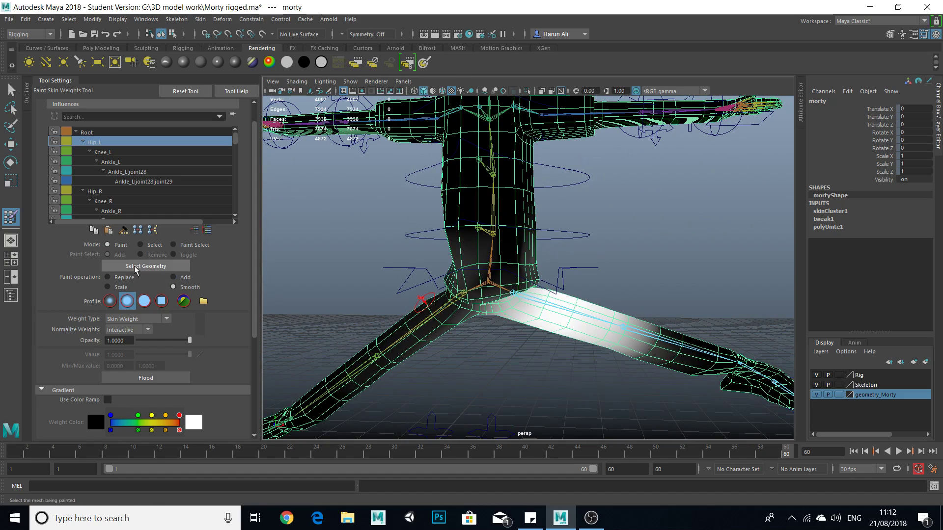
pyautogui.click(118, 277)
# Smooth Hip_L's remaining weights around the shirt's lower edge and between the legs, working from several angles.
pyautogui.moveTo(596, 273)
pyautogui.keyDown('alt'); pyautogui.mouseDown()
pyautogui.moveTo(540, 256)
pyautogui.moveTo(566, 247)
pyautogui.mouseUp(); pyautogui.keyUp('alt')
pyautogui.moveTo(476, 263)
pyautogui.keyDown('alt'); pyautogui.mouseDown()
pyautogui.moveTo(433, 296)
pyautogui.moveTo(454, 294)
pyautogui.moveTo(421, 294)
pyautogui.moveTo(451, 309)
pyautogui.moveTo(480, 273)
pyautogui.moveTo(423, 254)
pyautogui.moveTo(407, 196)
pyautogui.mouseUp(); pyautogui.keyUp('alt')
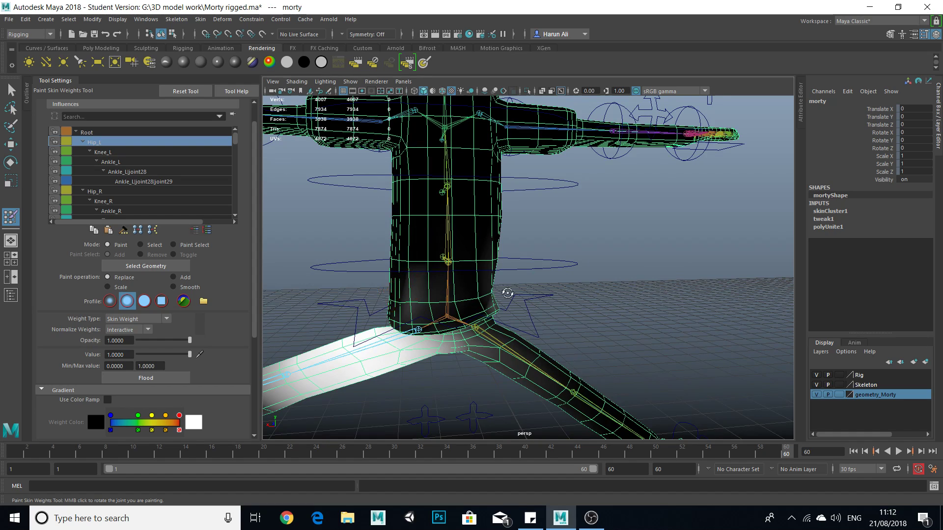
pyautogui.keyDown('alt'); pyautogui.moveTo(504, 289); pyautogui.dragTo(579, 292); pyautogui.keyUp('alt')
pyautogui.keyDown('alt'); pyautogui.moveTo(579, 292); pyautogui.dragTo(511, 261, button='right'); pyautogui.keyUp('alt')
pyautogui.keyDown('alt'); pyautogui.moveTo(511, 261); pyautogui.dragTo(411, 219); pyautogui.keyUp('alt')
pyautogui.keyDown('alt'); pyautogui.moveTo(410, 219); pyautogui.dragTo(459, 283, button='middle'); pyautogui.keyUp('alt')
pyautogui.keyDown('alt'); pyautogui.moveTo(459, 283); pyautogui.dragTo(614, 375, button='right'); pyautogui.keyUp('alt')
pyautogui.keyDown('alt'); pyautogui.moveTo(614, 374); pyautogui.dragTo(419, 341); pyautogui.keyUp('alt')
pyautogui.keyDown('alt'); pyautogui.moveTo(418, 340); pyautogui.dragTo(474, 324, button='middle'); pyautogui.keyUp('alt')
pyautogui.moveTo(583, 223)
pyautogui.keyDown('ctrl'); pyautogui.mouseDown()
pyautogui.moveTo(574, 252)
pyautogui.moveTo(580, 171)
pyautogui.moveTo(708, 308)
pyautogui.mouseUp(); pyautogui.keyUp('ctrl')
pyautogui.keyDown('alt'); pyautogui.moveTo(731, 324); pyautogui.dragTo(659, 266, button='middle'); pyautogui.keyUp('alt')
pyautogui.keyDown('alt'); pyautogui.moveTo(659, 266); pyautogui.dragTo(615, 288, button='right'); pyautogui.keyUp('alt')
pyautogui.moveTo(624, 209)
pyautogui.keyDown('ctrl'); pyautogui.mouseDown()
pyautogui.moveTo(729, 294)
pyautogui.moveTo(572, 194)
pyautogui.moveTo(637, 284)
pyautogui.mouseUp(); pyautogui.keyUp('ctrl')
pyautogui.moveTo(761, 310)
pyautogui.keyDown('alt'); pyautogui.mouseDown()
pyautogui.moveTo(553, 278)
pyautogui.moveTo(509, 242)
pyautogui.mouseUp(); pyautogui.keyUp('alt')
pyautogui.keyDown('alt'); pyautogui.moveTo(509, 242); pyautogui.dragTo(452, 231, button='right'); pyautogui.keyUp('alt')
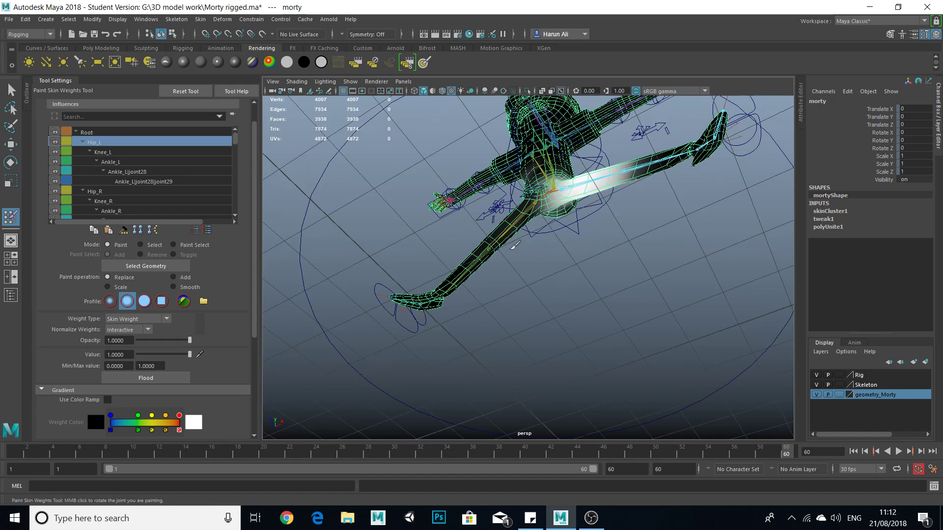
# Enlarge the brush by setting both the upper and lower radius to about 9.112.
pyautogui.scroll(6, 515, 244)
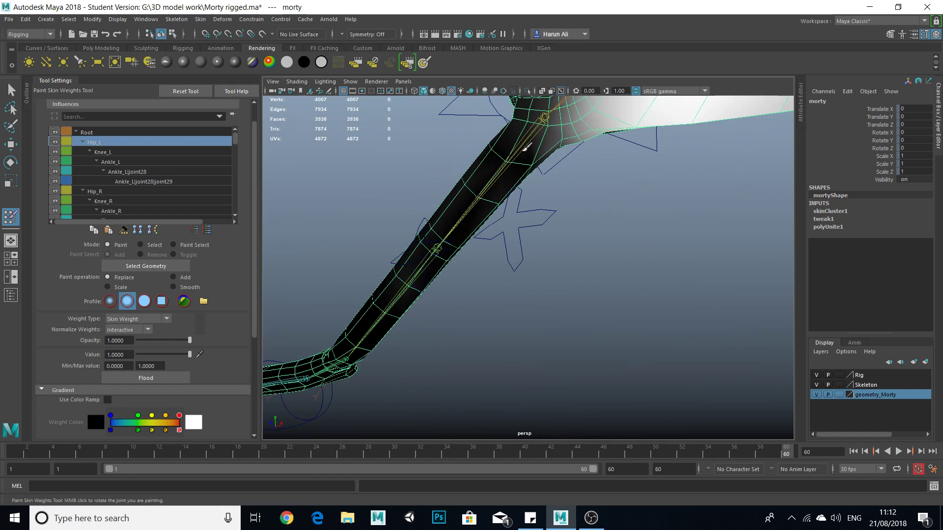
pyautogui.scroll(-5, 196, 304)
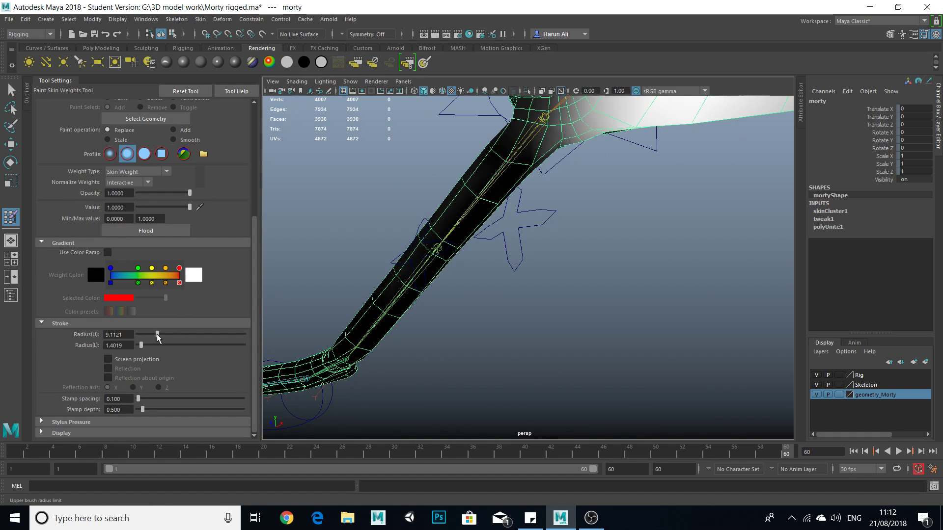
pyautogui.keyDown('alt'); pyautogui.moveTo(515, 341); pyautogui.dragTo(499, 280, button='right'); pyautogui.keyUp('alt')
pyautogui.keyDown('alt'); pyautogui.moveTo(498, 280); pyautogui.dragTo(475, 322, button='middle'); pyautogui.keyUp('alt')
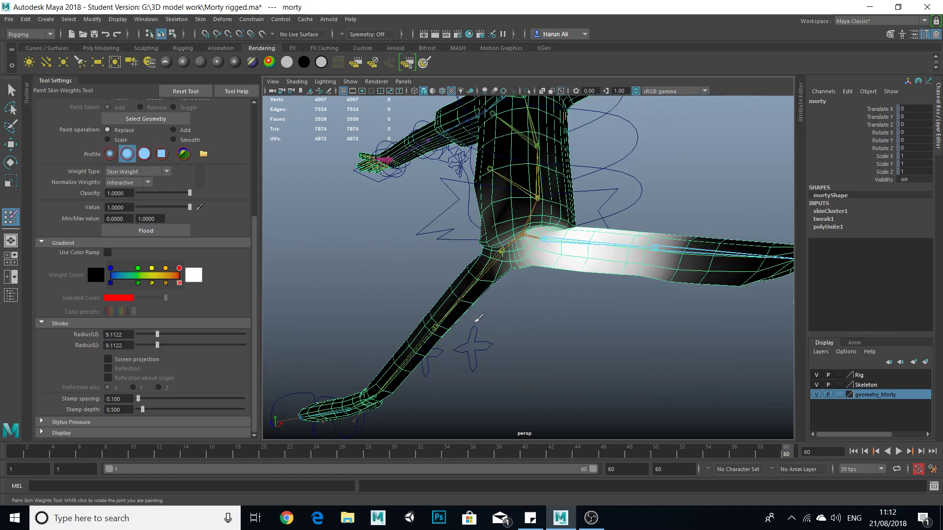
# Smooth Hip_L's leftover weights off the right leg, undoing a stray replace stroke on the thigh.
pyautogui.moveTo(435, 373)
pyautogui.keyDown('alt'); pyautogui.mouseDown()
pyautogui.moveTo(532, 393)
pyautogui.moveTo(608, 366)
pyautogui.moveTo(638, 330)
pyautogui.moveTo(673, 318)
pyautogui.moveTo(595, 260)
pyautogui.mouseUp(); pyautogui.keyUp('alt')
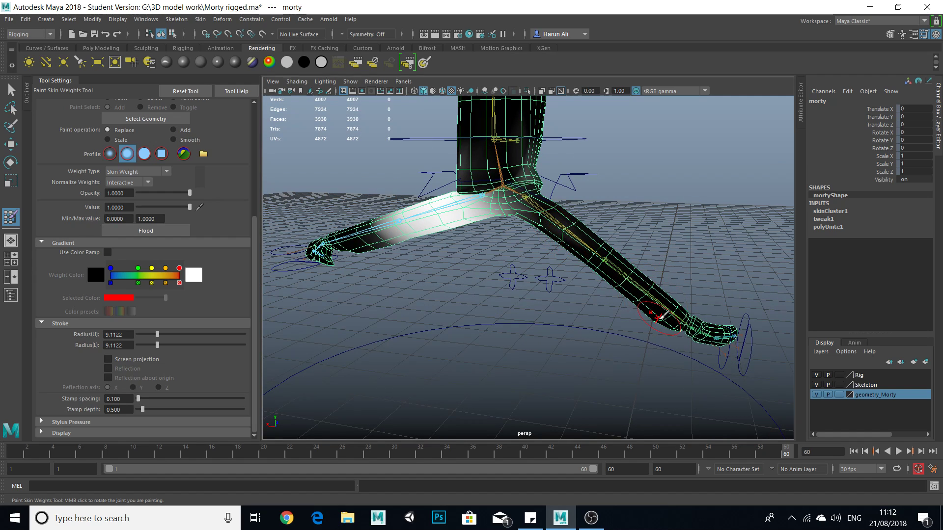
pyautogui.moveTo(553, 210); pyautogui.dragTo(614, 261)
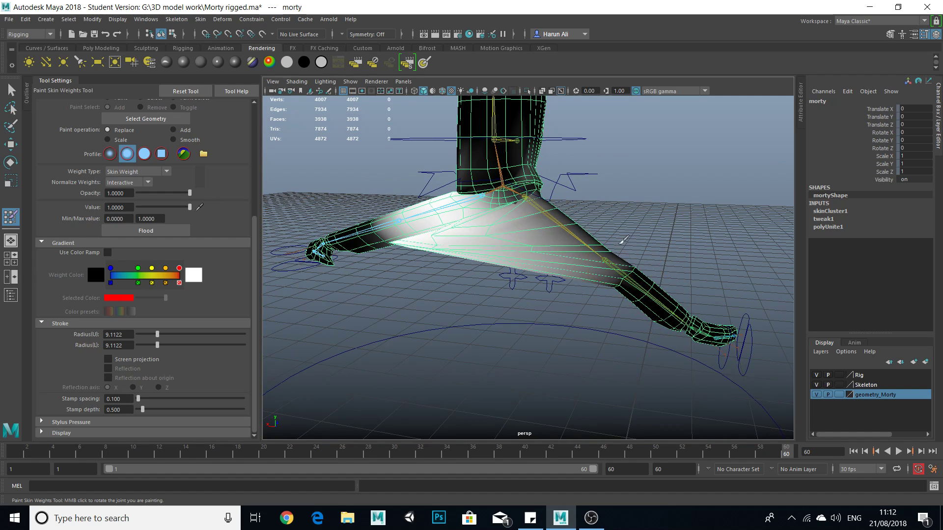
pyautogui.hotkey('ctrl', 'z')
pyautogui.keyDown('ctrl'); pyautogui.moveTo(546, 211); pyautogui.dragTo(591, 252); pyautogui.keyUp('ctrl')
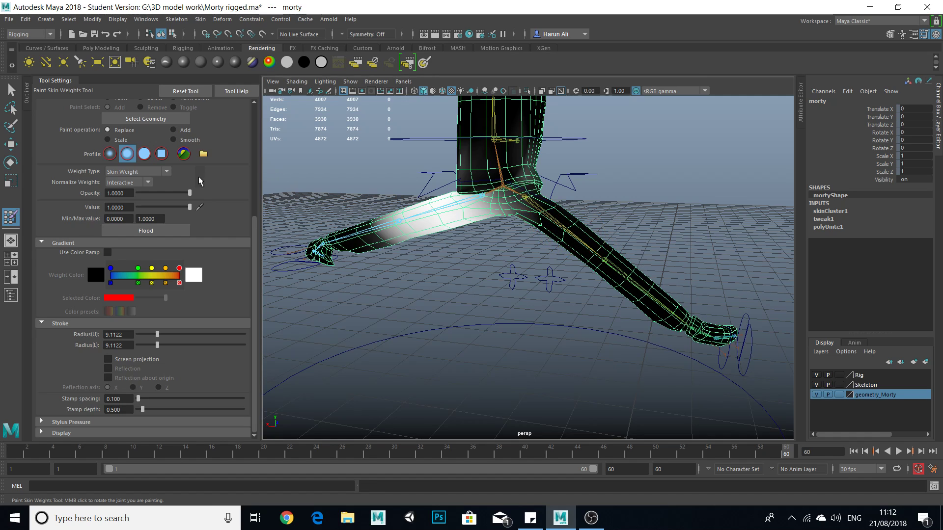
# Choose the Knee_L influence and smooth its stray weights off the right leg from several angles.
pyautogui.scroll(3, 210, 180)
pyautogui.click(119, 122)
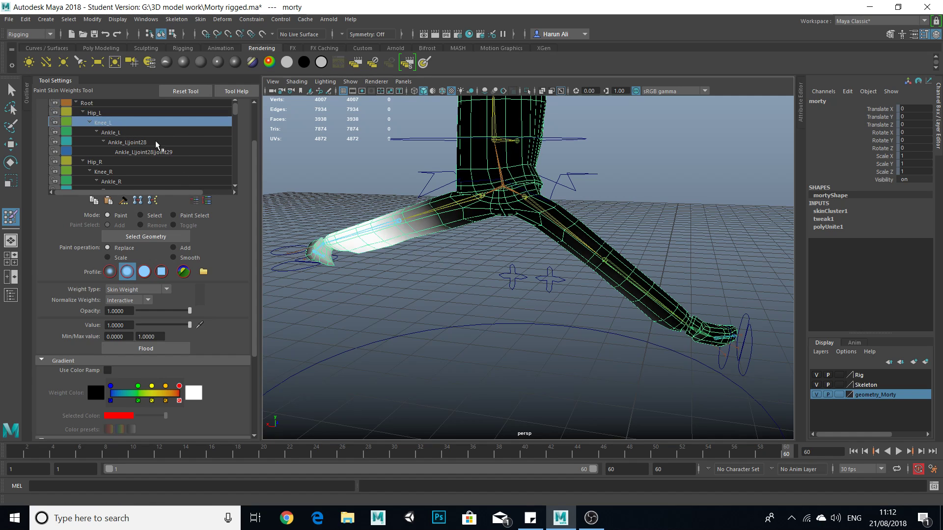
pyautogui.keyDown('alt'); pyautogui.moveTo(472, 290); pyautogui.dragTo(533, 281); pyautogui.keyUp('alt')
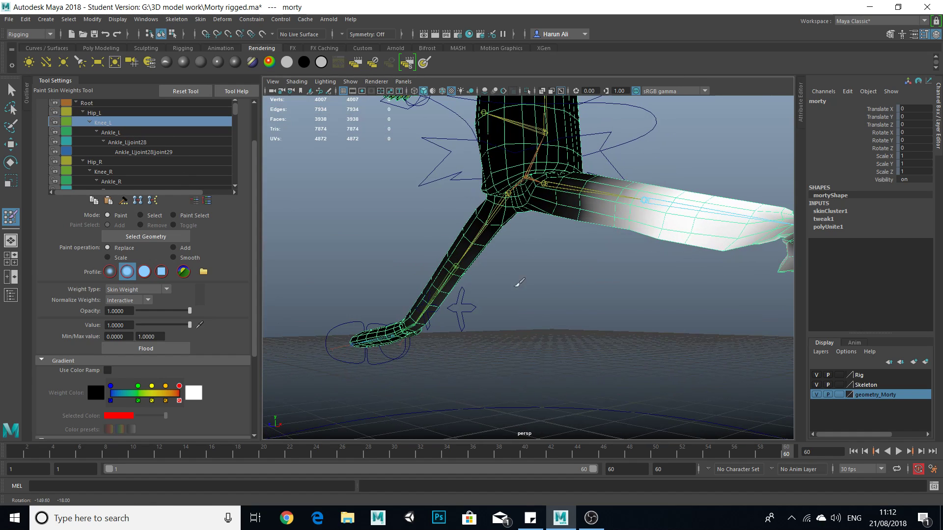
pyautogui.keyDown('alt'); pyautogui.moveTo(423, 322); pyautogui.dragTo(591, 311); pyautogui.keyUp('alt')
pyautogui.keyDown('alt'); pyautogui.moveTo(591, 311); pyautogui.dragTo(531, 268, button='right'); pyautogui.keyUp('alt')
pyautogui.keyDown('alt'); pyautogui.moveTo(530, 267); pyautogui.dragTo(589, 284); pyautogui.keyUp('alt')
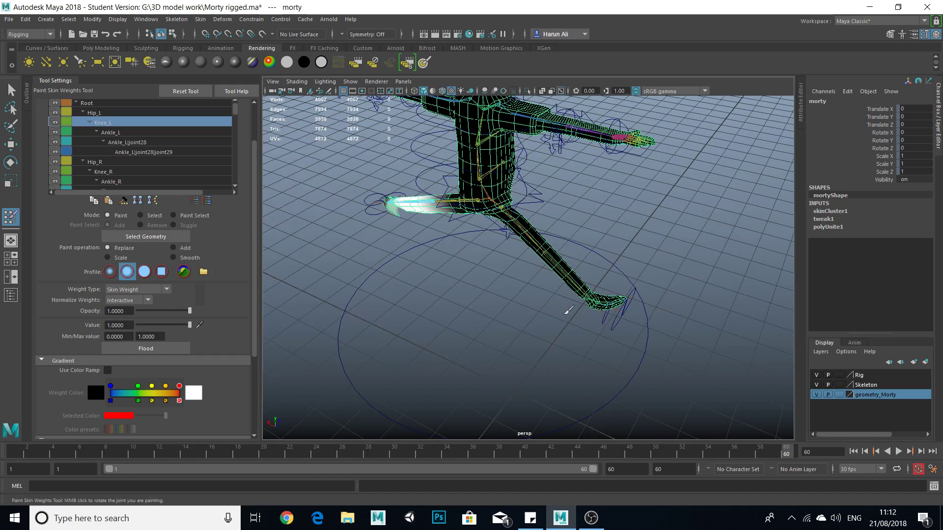
# Check the Ankle_L influence and its two child foot joints for stray weights on the right leg from several angles.
pyautogui.click(118, 133)
pyautogui.scroll(3, 516, 261)
pyautogui.moveTo(492, 257)
pyautogui.keyDown('alt'); pyautogui.mouseDown()
pyautogui.moveTo(472, 255)
pyautogui.moveTo(495, 256)
pyautogui.moveTo(482, 193)
pyautogui.mouseUp(); pyautogui.keyUp('alt')
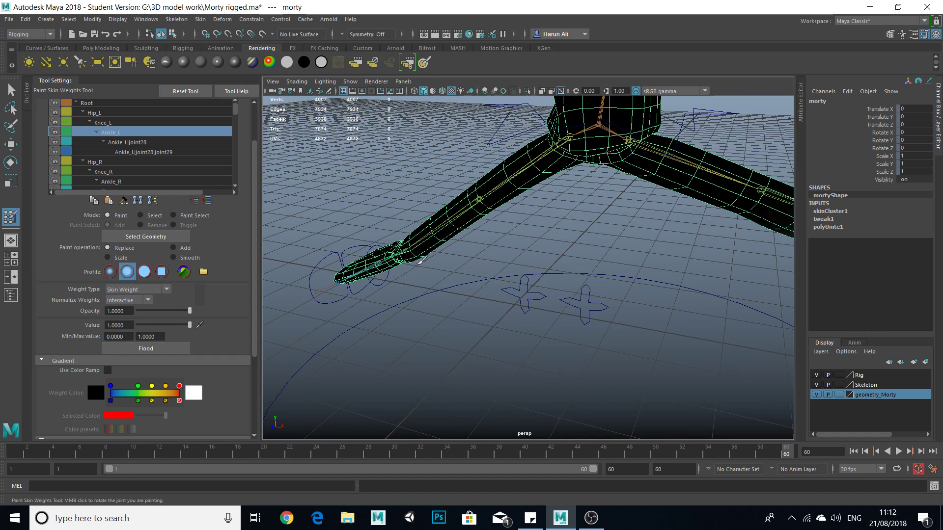
pyautogui.keyDown('alt'); pyautogui.moveTo(481, 291); pyautogui.dragTo(523, 188); pyautogui.keyUp('alt')
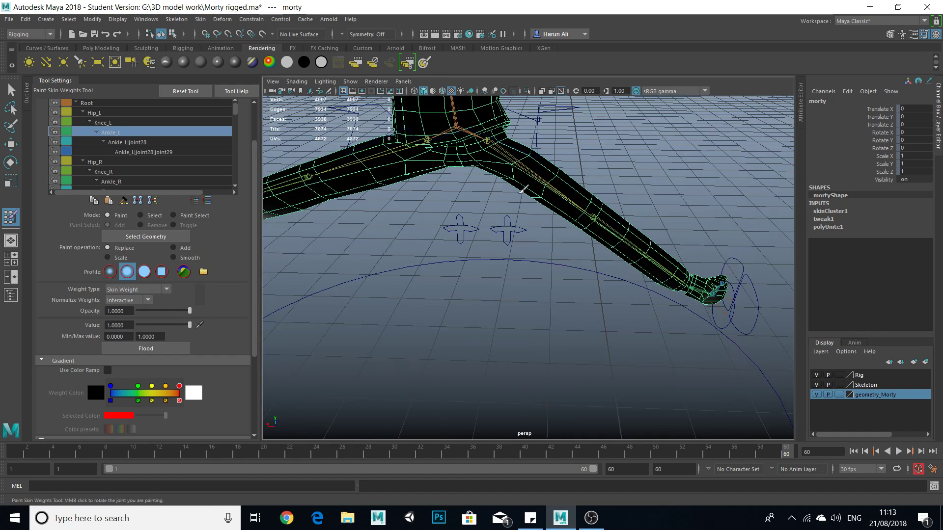
pyautogui.keyDown('alt'); pyautogui.moveTo(668, 279); pyautogui.dragTo(434, 306); pyautogui.keyUp('alt')
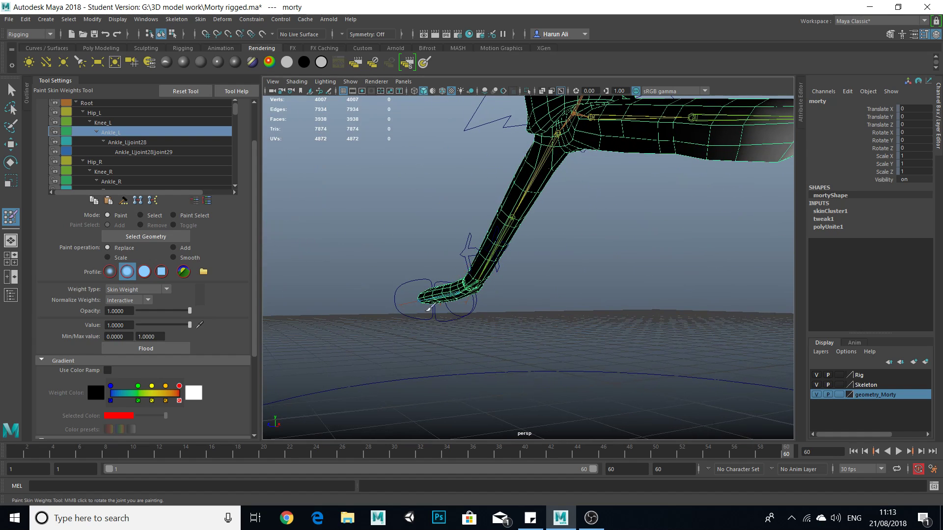
pyautogui.click(113, 142)
pyautogui.moveTo(530, 256)
pyautogui.keyDown('alt'); pyautogui.mouseDown()
pyautogui.moveTo(471, 267)
pyautogui.moveTo(530, 219)
pyautogui.mouseUp(); pyautogui.keyUp('alt')
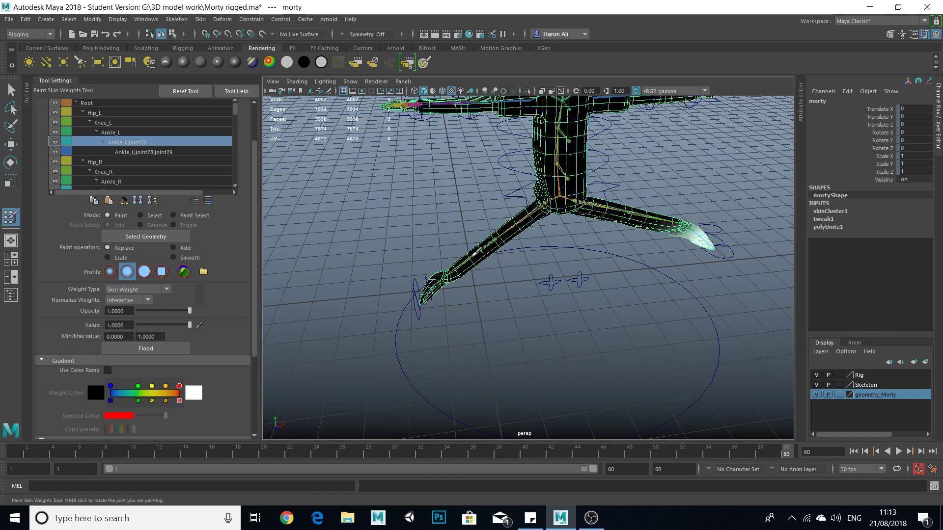
pyautogui.keyDown('alt'); pyautogui.moveTo(445, 288); pyautogui.dragTo(412, 290); pyautogui.keyUp('alt')
pyautogui.click(154, 151)
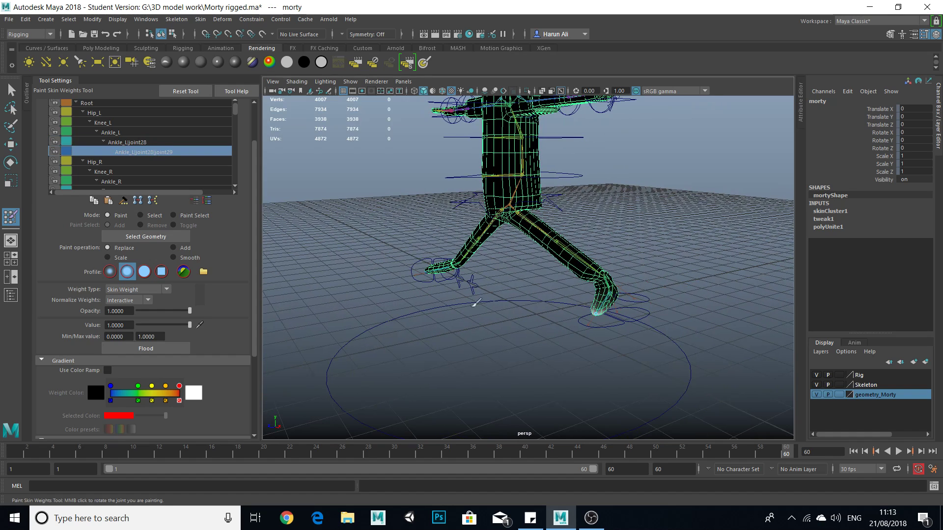
pyautogui.keyDown('alt'); pyautogui.moveTo(554, 326); pyautogui.dragTo(538, 311); pyautogui.keyUp('alt')
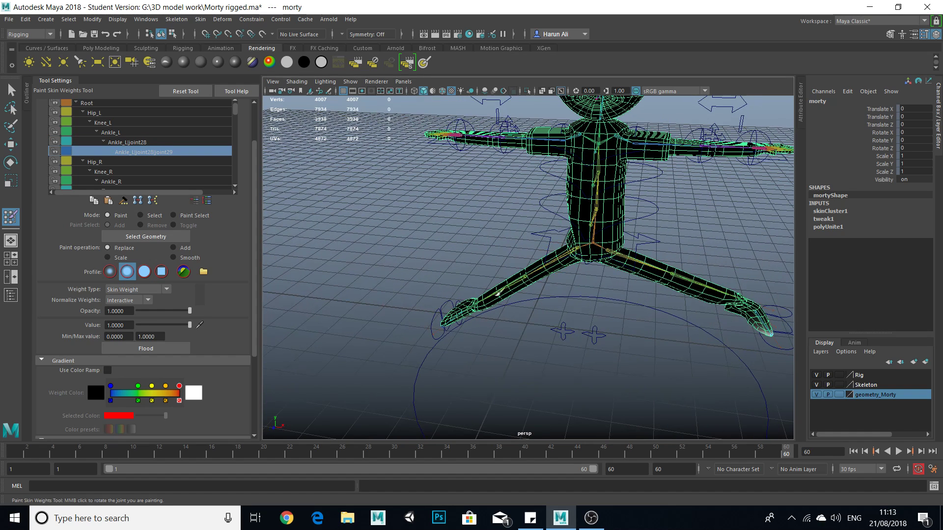
# Try to return the Morty mesh to its bind pose, rewinding the timeline to frame 1 between attempts.
pyautogui.click(201, 19)
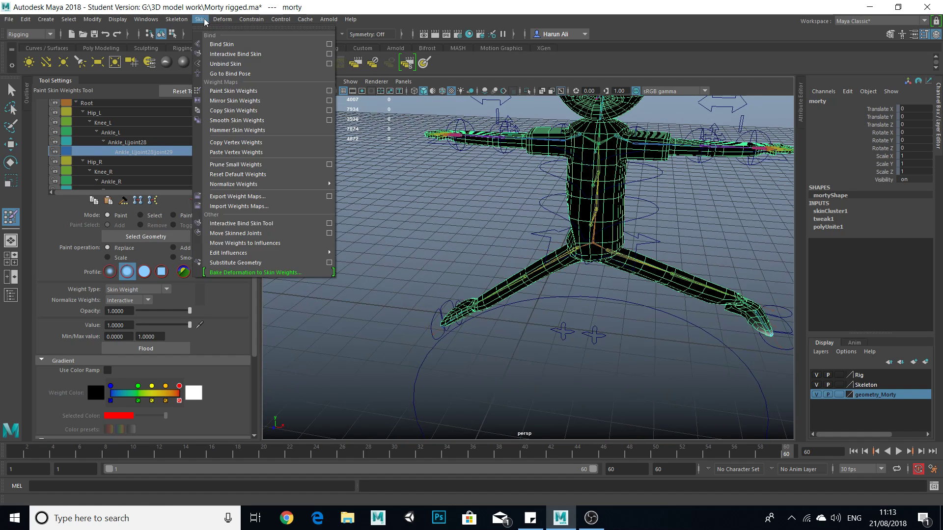
pyautogui.click(240, 75)
pyautogui.click(10, 87)
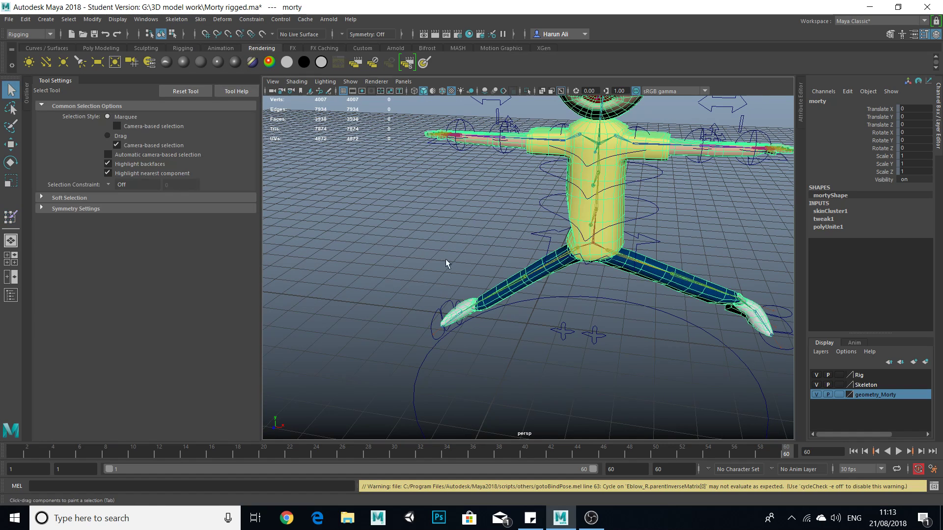
pyautogui.click(626, 330)
pyautogui.moveTo(766, 447); pyautogui.dragTo(1, 457)
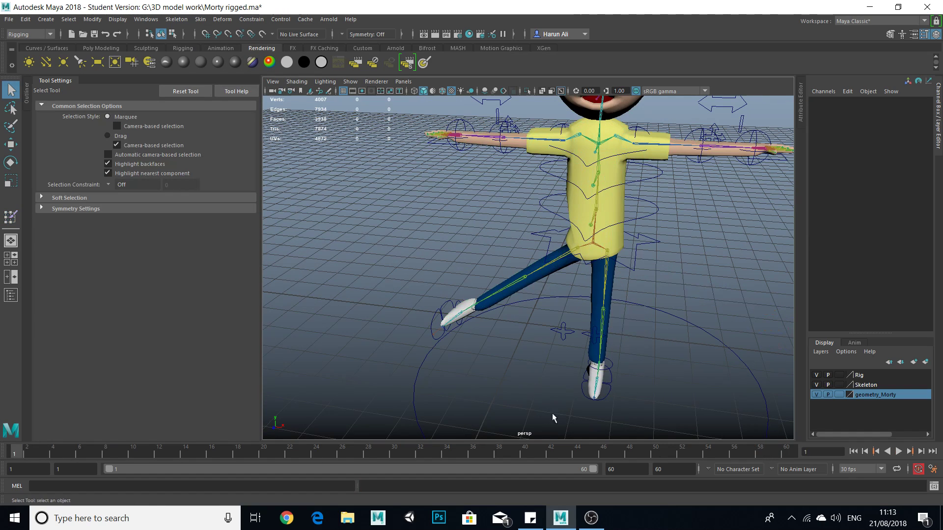
pyautogui.click(619, 241)
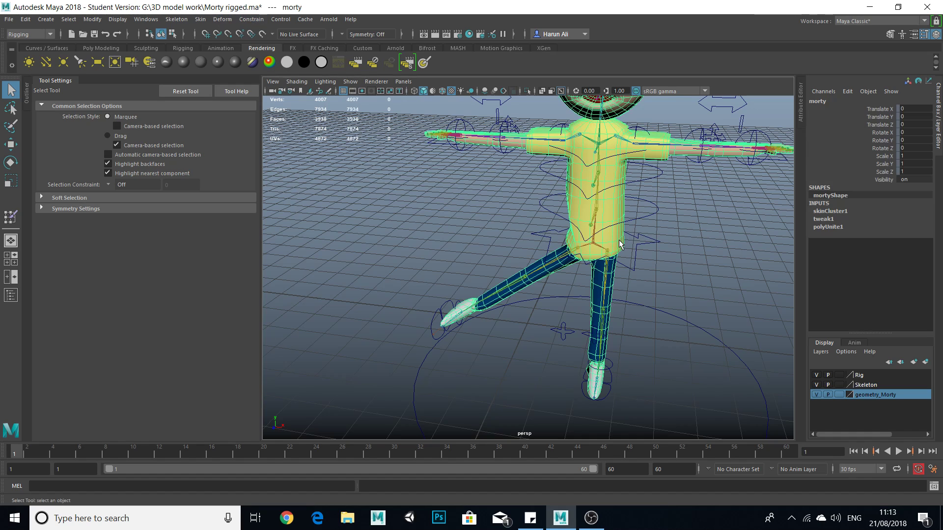
pyautogui.click(200, 20)
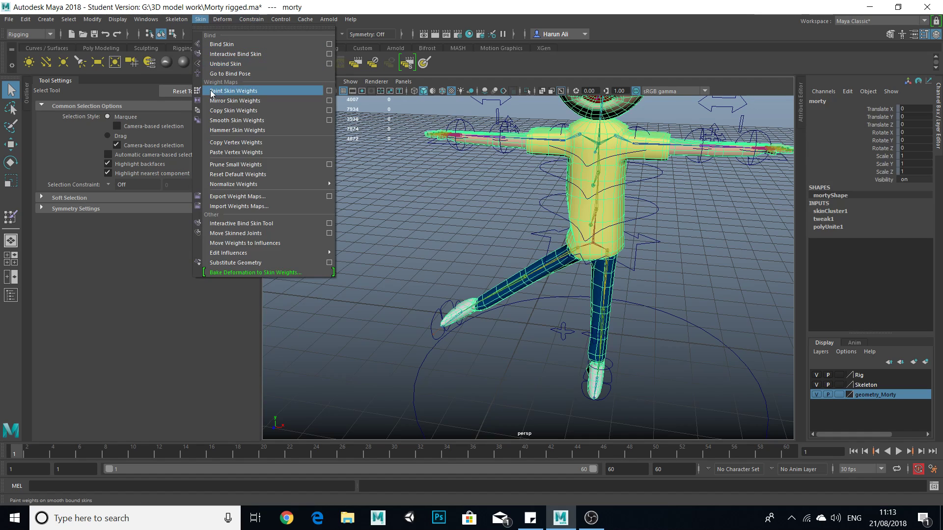
pyautogui.click(221, 76)
# Select the R_FOOT control and move the raised right foot in toward the standing leg.
pyautogui.click(438, 336)
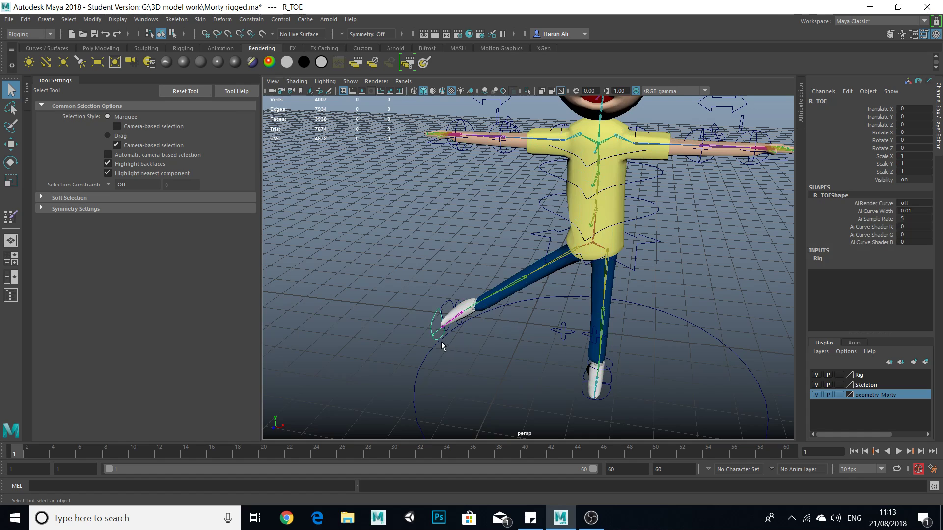
pyautogui.press('w')
pyautogui.click(430, 298)
pyautogui.click(444, 305)
pyautogui.moveTo(486, 316); pyautogui.dragTo(583, 354)
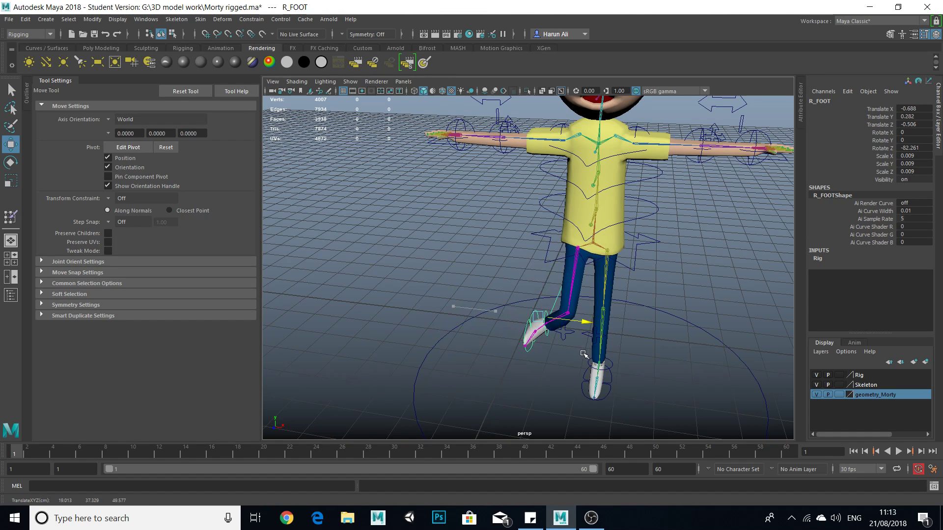
# Reset R_FOOT's translation channels to 0 and reposition the right foot beside the left one.
pyautogui.moveTo(918, 112); pyautogui.dragTo(922, 123)
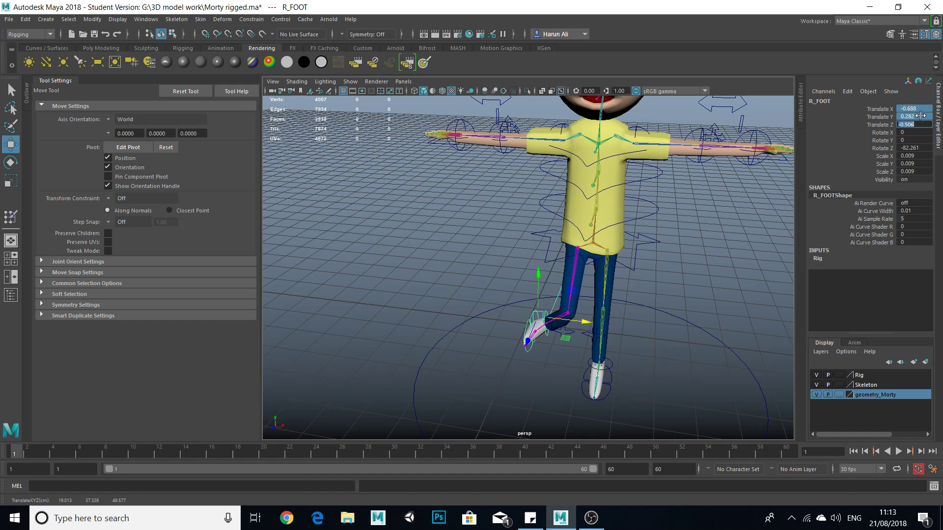
pyautogui.write('0')
pyautogui.press('Return')
pyautogui.moveTo(702, 438); pyautogui.dragTo(588, 414)
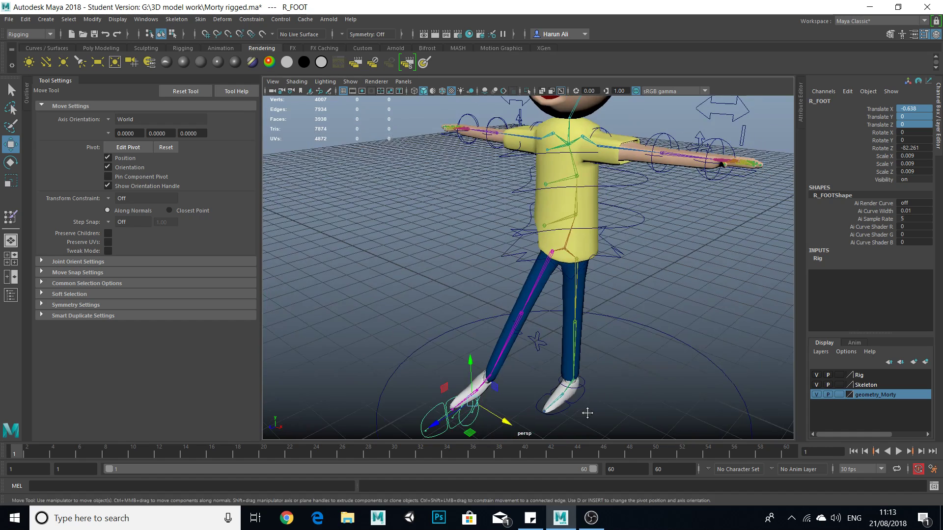
pyautogui.keyDown('alt'); pyautogui.moveTo(589, 415); pyautogui.dragTo(580, 385, button='middle'); pyautogui.keyUp('alt')
pyautogui.moveTo(430, 392); pyautogui.dragTo(492, 358)
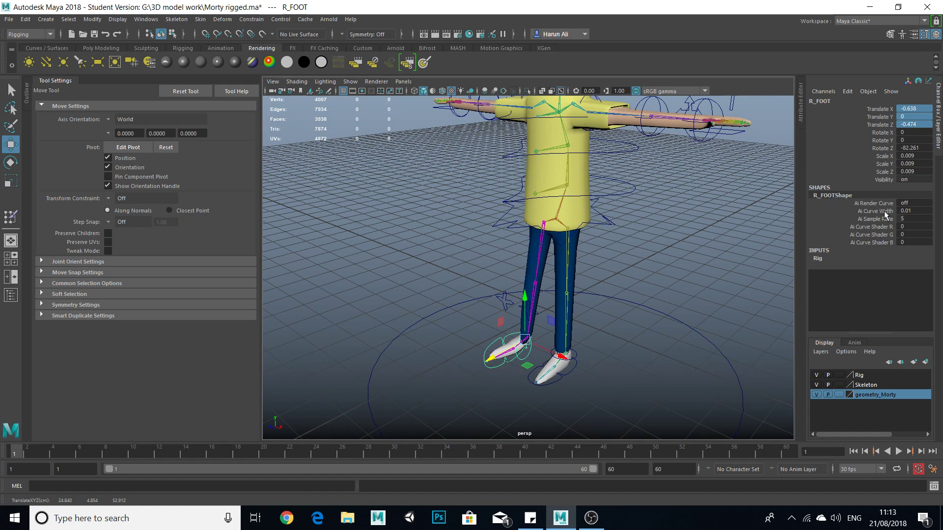
# Set R_FOOT's Rotate Z to 0 and move the foot outward to about -0.765 in X and -0.552 in Z.
pyautogui.doubleClick(916, 149)
pyautogui.write('0')
pyautogui.press('Return')
pyautogui.scroll(3, 532, 337)
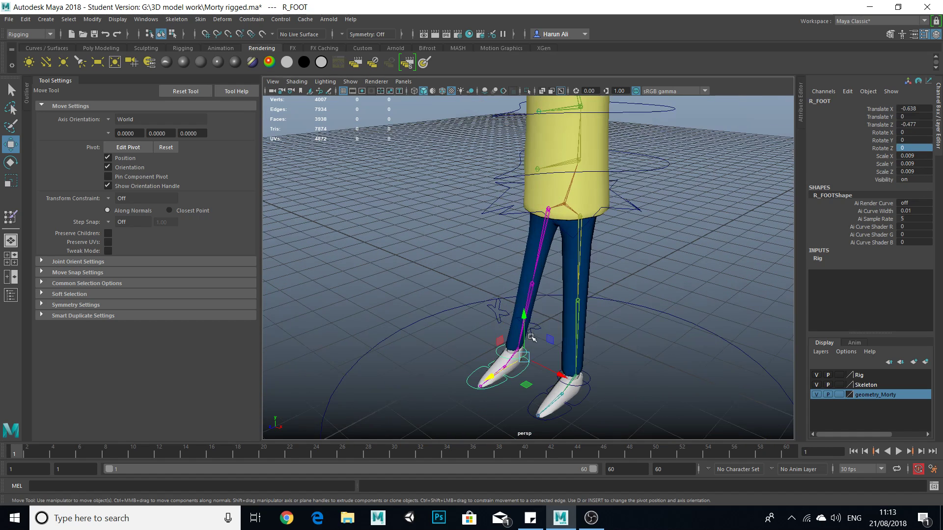
pyautogui.keyDown('alt'); pyautogui.moveTo(574, 374); pyautogui.dragTo(653, 324); pyautogui.keyUp('alt')
pyautogui.moveTo(605, 355); pyautogui.dragTo(612, 359)
pyautogui.keyDown('alt'); pyautogui.moveTo(612, 358); pyautogui.dragTo(511, 352); pyautogui.keyUp('alt')
pyautogui.moveTo(567, 362)
pyautogui.mouseDown()
pyautogui.moveTo(608, 367)
pyautogui.moveTo(552, 342)
pyautogui.moveTo(560, 360)
pyautogui.mouseUp()
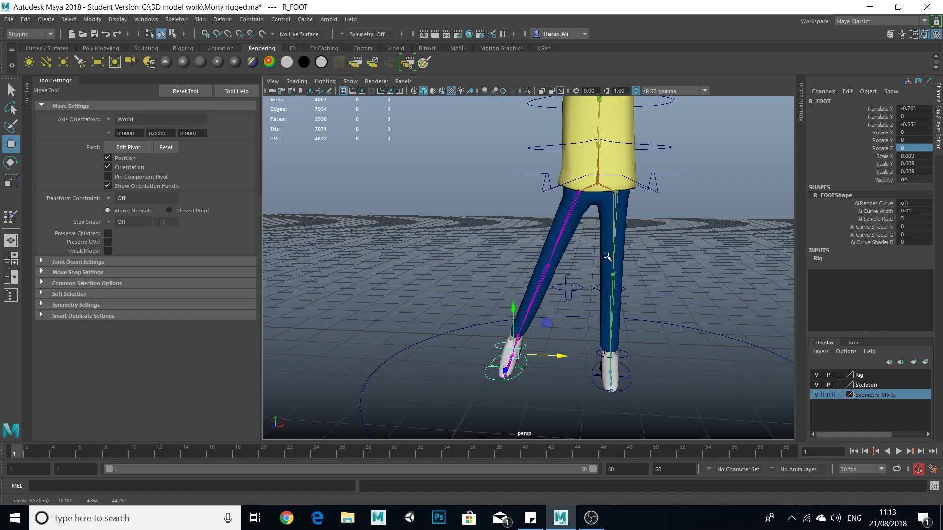
# Resume Paint Skin Weights on the Morty mesh with the Ankle_R influence and scrub the timeline to frame 60.
pyautogui.click(578, 198)
pyautogui.click(633, 167)
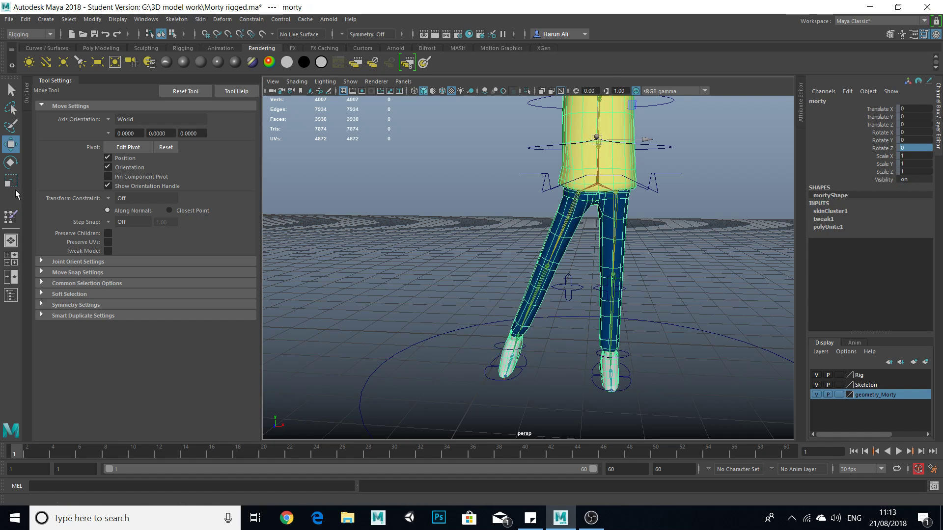
pyautogui.click(11, 217)
pyautogui.scroll(2, 623, 265)
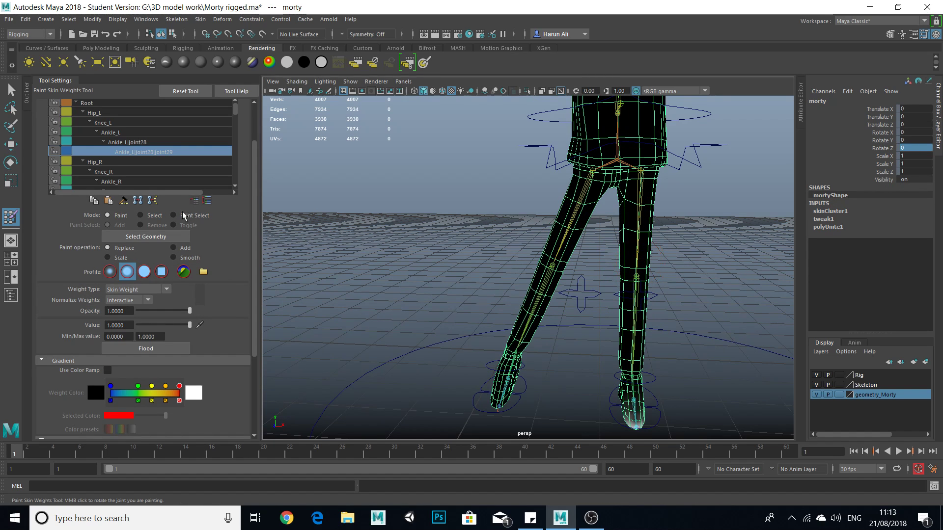
pyautogui.click(142, 170)
pyautogui.click(127, 181)
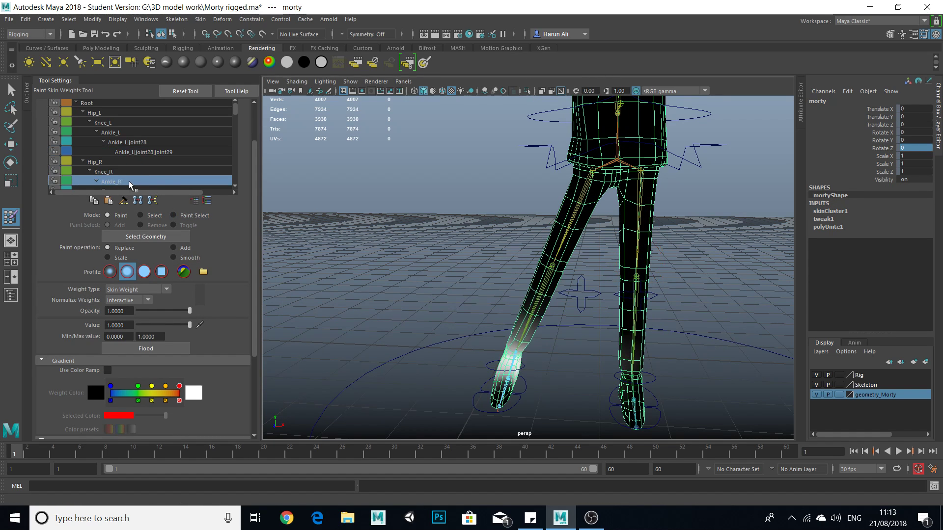
pyautogui.moveTo(656, 456); pyautogui.dragTo(785, 454)
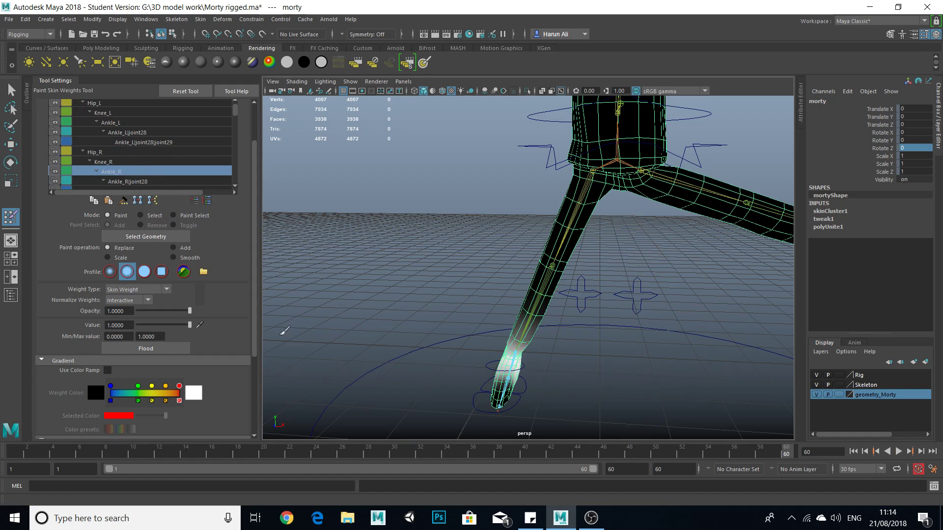
# Examine the Knee_R and Hip_R influences for stray weights on the left leg and torso from several angles.
pyautogui.click(119, 162)
pyautogui.scroll(-4, 651, 234)
pyautogui.keyDown('alt'); pyautogui.moveTo(651, 234); pyautogui.dragTo(515, 259, button='middle'); pyautogui.keyUp('alt')
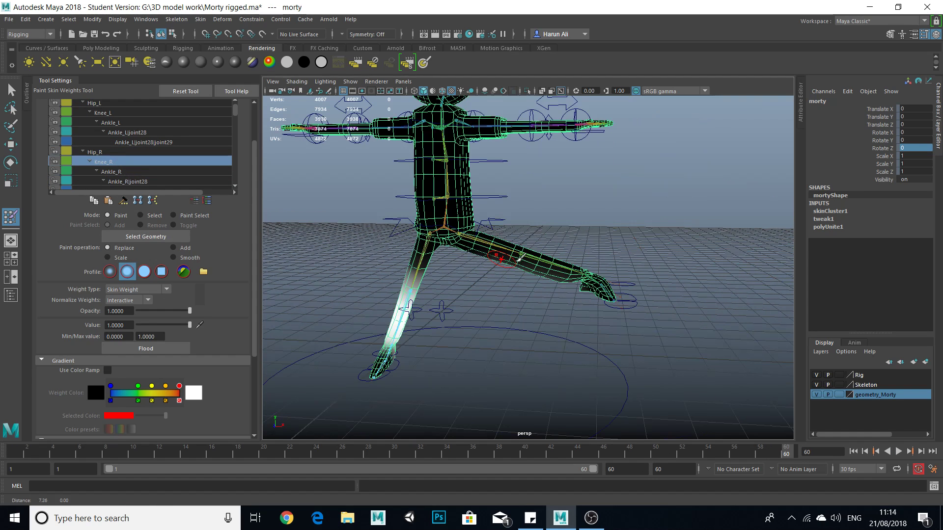
pyautogui.scroll(3, 589, 274)
pyautogui.moveTo(579, 282)
pyautogui.keyDown('alt'); pyautogui.mouseDown()
pyautogui.moveTo(561, 269)
pyautogui.moveTo(536, 197)
pyautogui.mouseUp(); pyautogui.keyUp('alt')
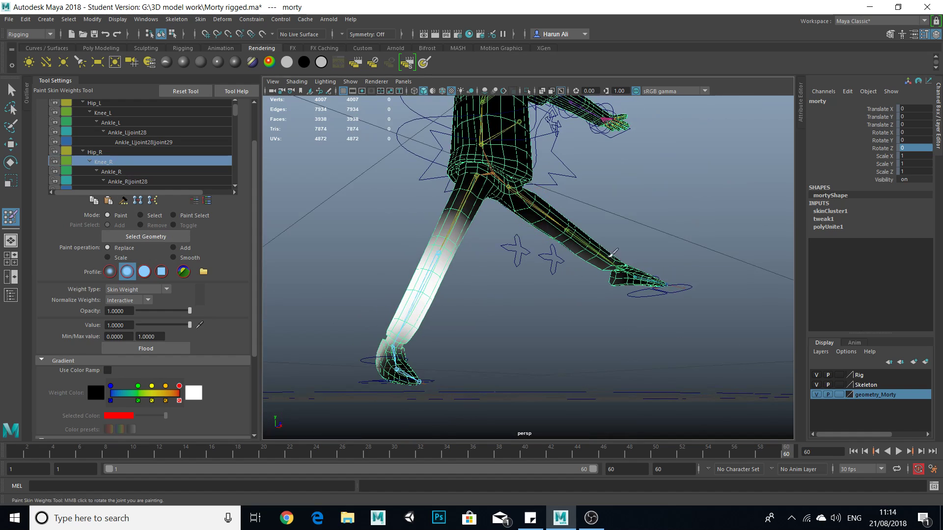
pyautogui.keyDown('alt'); pyautogui.moveTo(674, 305); pyautogui.dragTo(604, 231); pyautogui.keyUp('alt')
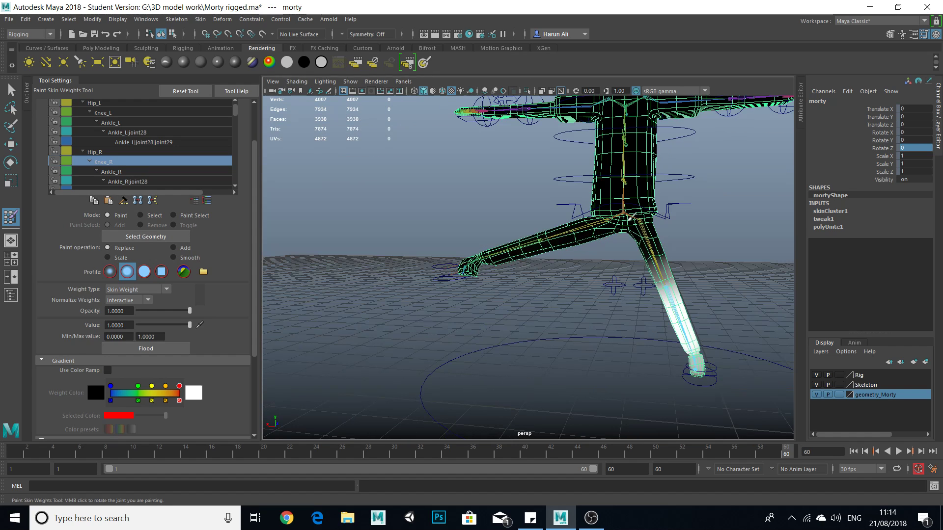
pyautogui.click(114, 152)
pyautogui.moveTo(516, 223)
pyautogui.keyDown('alt'); pyautogui.mouseDown()
pyautogui.moveTo(546, 234)
pyautogui.moveTo(496, 239)
pyautogui.moveTo(489, 253)
pyautogui.moveTo(566, 248)
pyautogui.moveTo(461, 249)
pyautogui.mouseUp(); pyautogui.keyUp('alt')
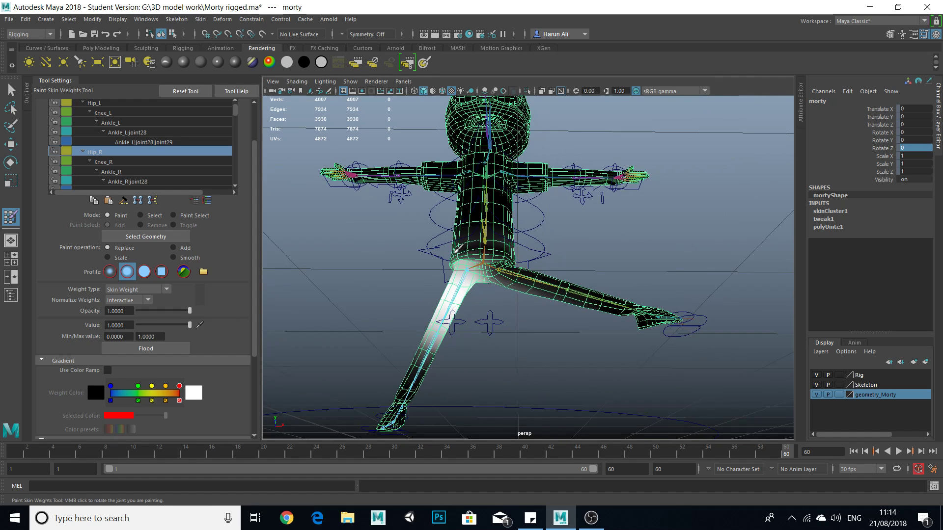
pyautogui.keyDown('alt'); pyautogui.moveTo(515, 275); pyautogui.dragTo(619, 255); pyautogui.keyUp('alt')
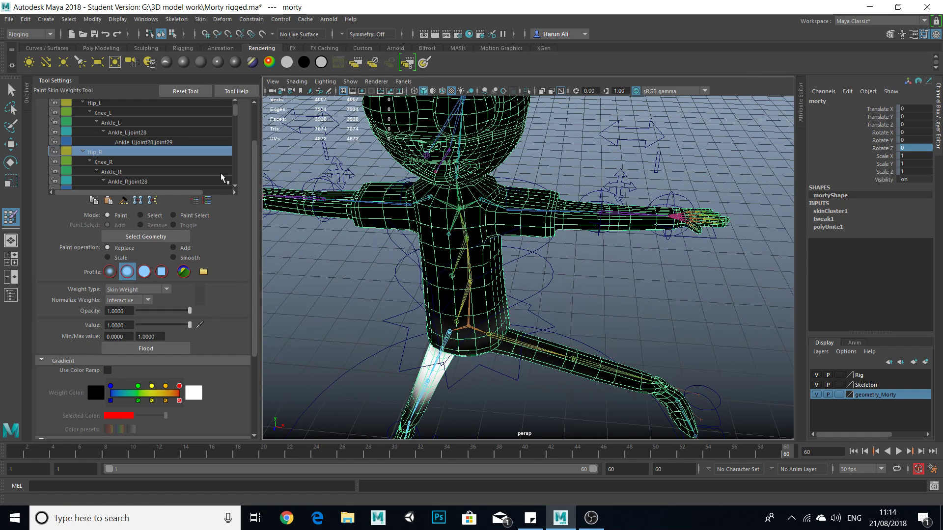
pyautogui.scroll(1, 199, 178)
# Check the Belly_2 influence on the torso and choose the Should_R influence for weight painting.
pyautogui.click(12, 91)
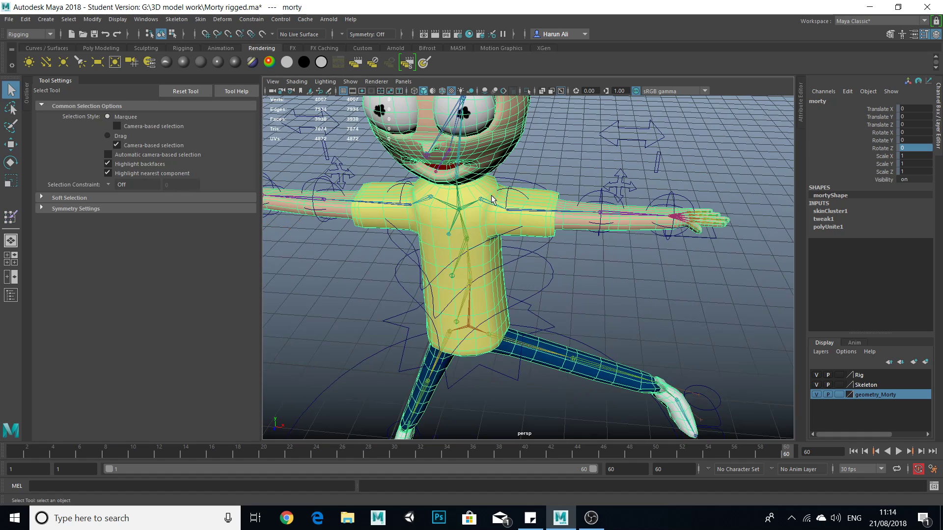
pyautogui.click(11, 216)
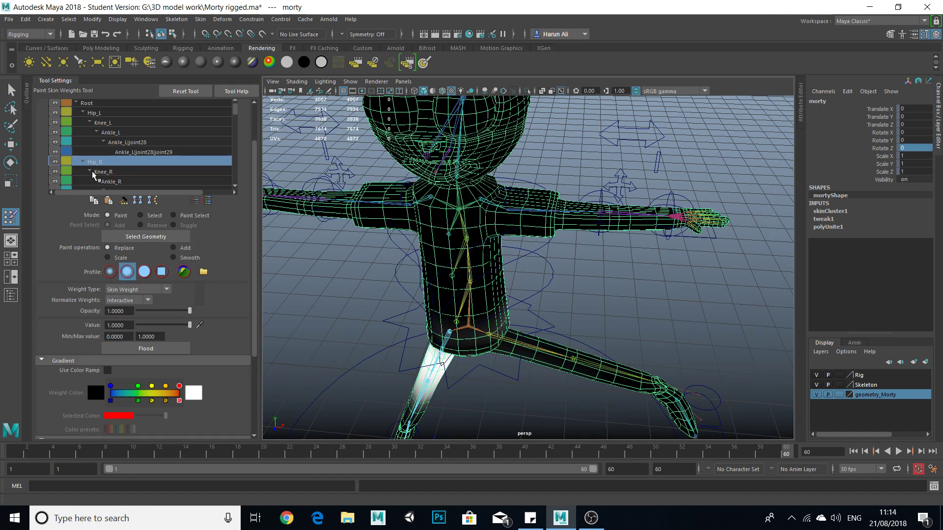
pyautogui.moveTo(254, 172); pyautogui.dragTo(254, 133)
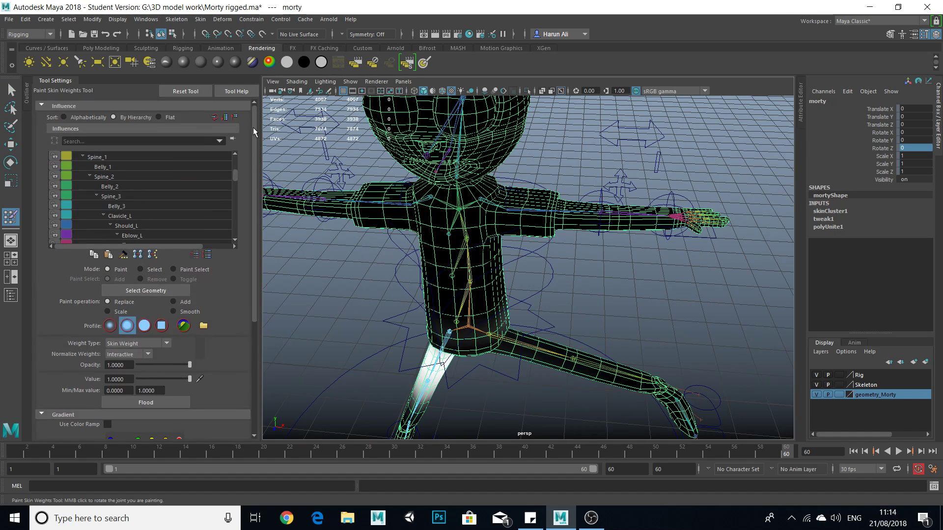
pyautogui.scroll(2, 152, 198)
pyautogui.click(116, 207)
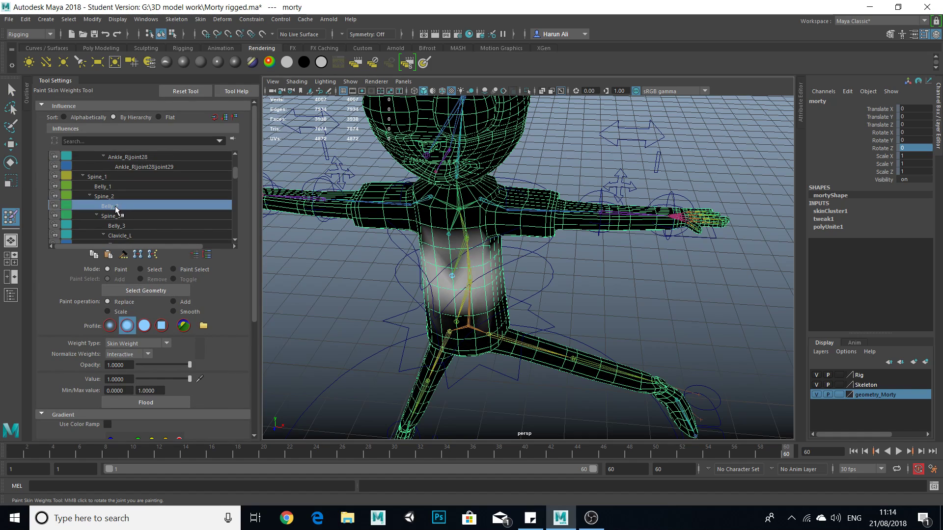
pyautogui.scroll(-8, 140, 205)
pyautogui.scroll(-4, 146, 216)
pyautogui.scroll(2, 146, 215)
pyautogui.click(146, 198)
pyautogui.click(149, 175)
pyautogui.click(146, 165)
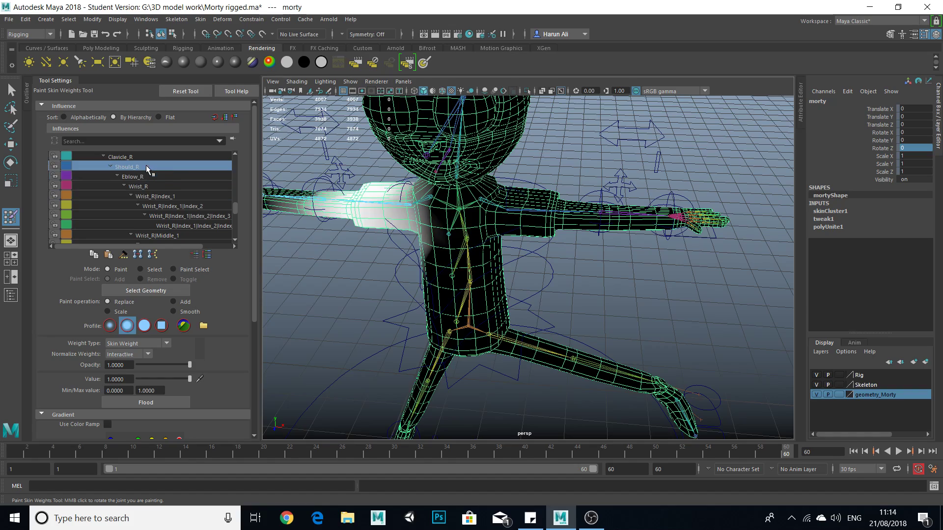
# Inspect Should_R's weights around the shoulder, chest and neck from several angles, undoing the last change.
pyautogui.moveTo(474, 223)
pyautogui.keyDown('alt'); pyautogui.mouseDown()
pyautogui.moveTo(527, 248)
pyautogui.moveTo(538, 238)
pyautogui.moveTo(432, 190)
pyautogui.moveTo(459, 216)
pyautogui.moveTo(493, 222)
pyautogui.mouseUp(); pyautogui.keyUp('alt')
pyautogui.scroll(5, 493, 246)
pyautogui.scroll(-1, 491, 247)
pyautogui.hotkey('ctrl', 'z')
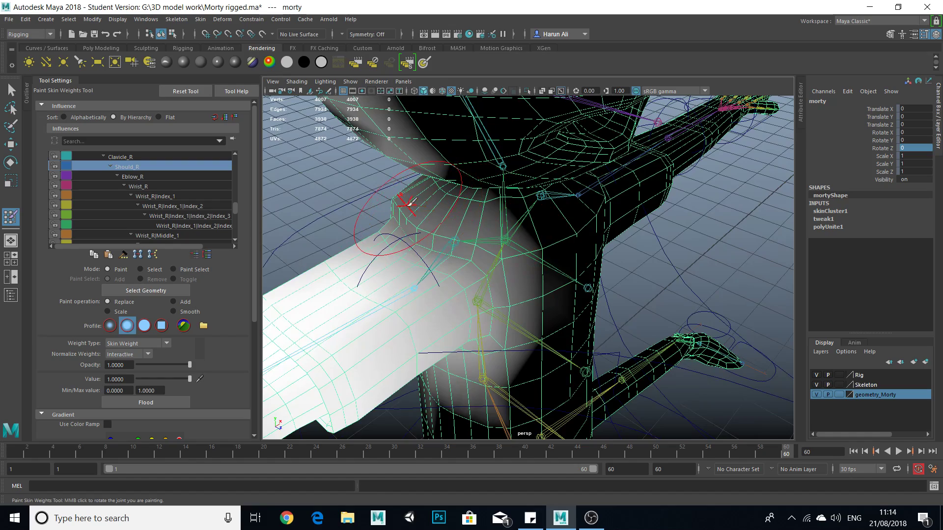
pyautogui.keyDown('alt'); pyautogui.moveTo(495, 245); pyautogui.dragTo(464, 237); pyautogui.keyUp('alt')
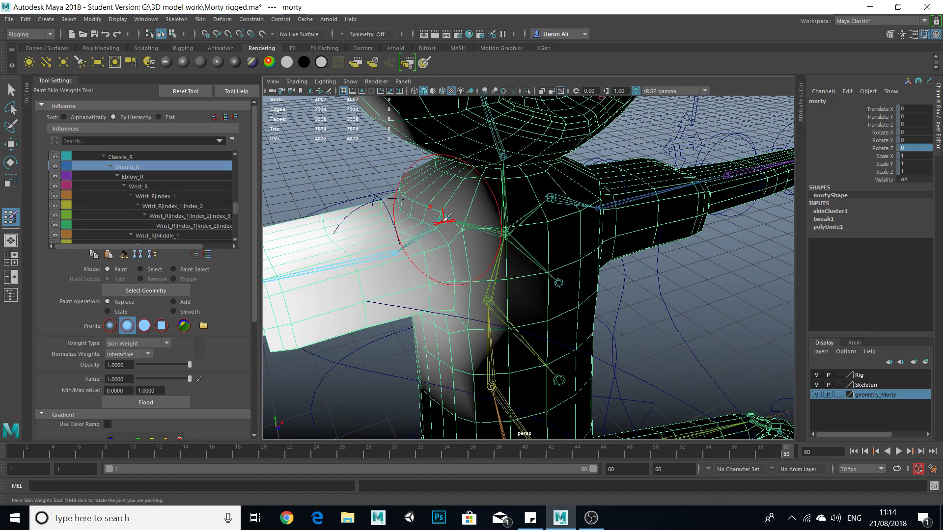
pyautogui.scroll(-5, 453, 258)
pyautogui.keyDown('alt'); pyautogui.moveTo(447, 254); pyautogui.dragTo(521, 255); pyautogui.keyUp('alt')
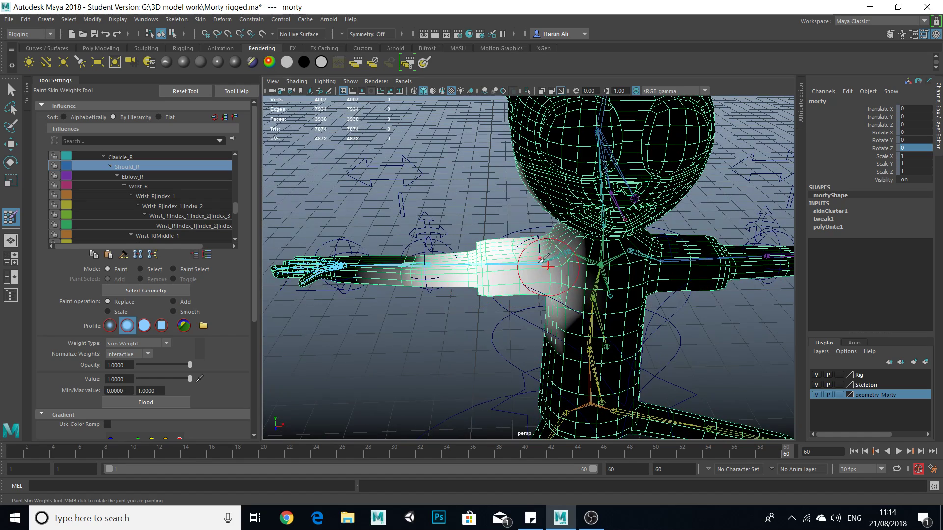
# Raise the right hand control to about 42 in Y so the right arm lifts.
pyautogui.scroll(5, 618, 265)
pyautogui.moveTo(604, 214)
pyautogui.keyDown('ctrl'); pyautogui.mouseDown()
pyautogui.moveTo(638, 310)
pyautogui.moveTo(570, 356)
pyautogui.mouseUp(); pyautogui.keyUp('ctrl')
pyautogui.moveTo(600, 319)
pyautogui.keyDown('alt'); pyautogui.mouseDown()
pyautogui.moveTo(621, 312)
pyautogui.moveTo(601, 333)
pyautogui.moveTo(622, 322)
pyautogui.moveTo(550, 336)
pyautogui.moveTo(520, 303)
pyautogui.moveTo(523, 334)
pyautogui.moveTo(570, 308)
pyautogui.moveTo(505, 294)
pyautogui.moveTo(507, 314)
pyautogui.moveTo(483, 196)
pyautogui.moveTo(532, 143)
pyautogui.moveTo(459, 233)
pyautogui.moveTo(427, 235)
pyautogui.mouseUp(); pyautogui.keyUp('alt')
pyautogui.moveTo(427, 236)
pyautogui.keyDown('alt'); pyautogui.mouseDown()
pyautogui.moveTo(516, 172)
pyautogui.moveTo(592, 237)
pyautogui.moveTo(484, 307)
pyautogui.moveTo(422, 302)
pyautogui.mouseUp(); pyautogui.keyUp('alt')
pyautogui.scroll(-8, 575, 297)
pyautogui.scroll(5, 484, 308)
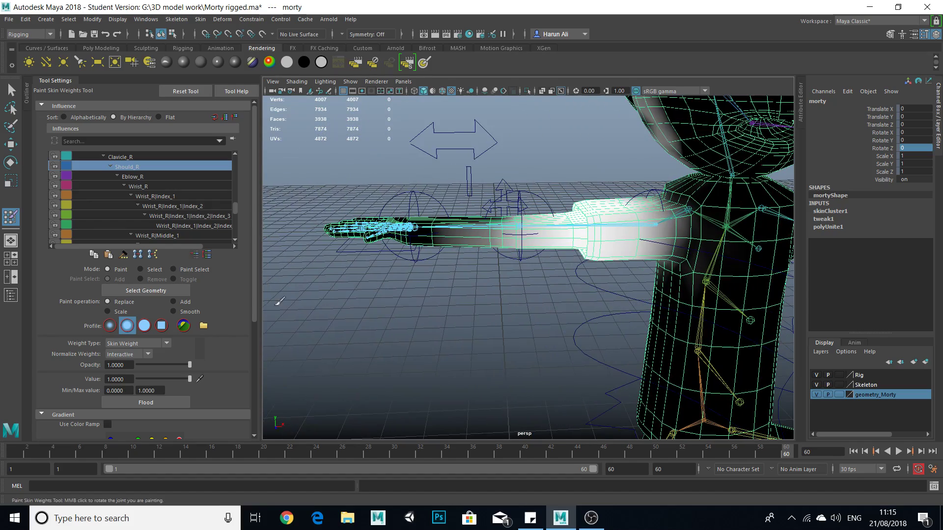
pyautogui.click(10, 91)
pyautogui.click(360, 251)
pyautogui.press('w')
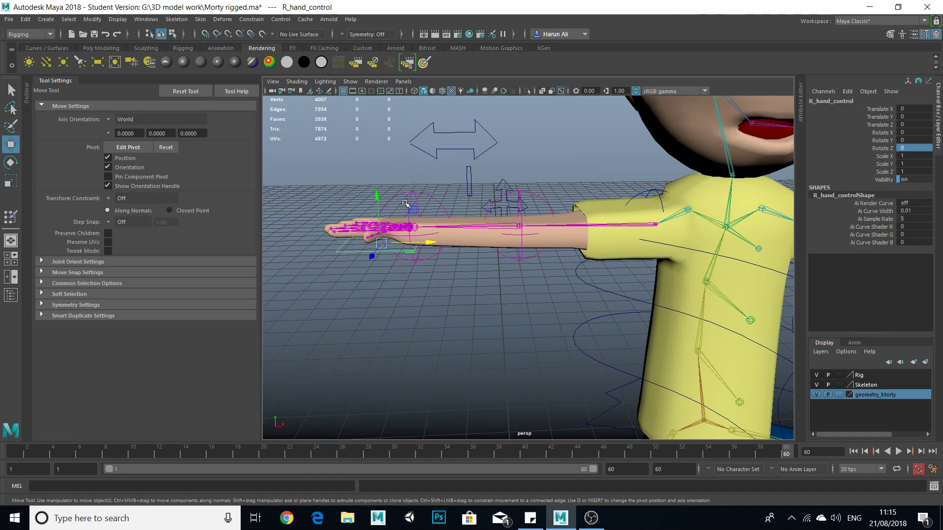
pyautogui.moveTo(376, 192); pyautogui.dragTo(391, 15)
pyautogui.scroll(-5, 514, 199)
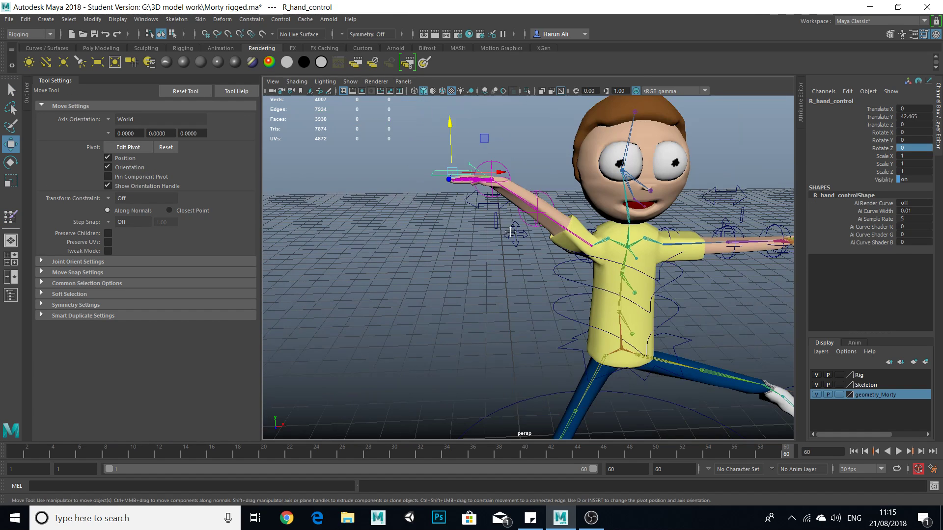
# Rotate the right hand control to about -97 in Z and raise it to about 67 in Y.
pyautogui.keyDown('alt'); pyautogui.moveTo(522, 199); pyautogui.dragTo(501, 242, button='middle'); pyautogui.keyUp('alt')
pyautogui.press('e')
pyautogui.moveTo(463, 202); pyautogui.dragTo(456, 273)
pyautogui.press('w')
pyautogui.moveTo(426, 191); pyautogui.dragTo(425, 137)
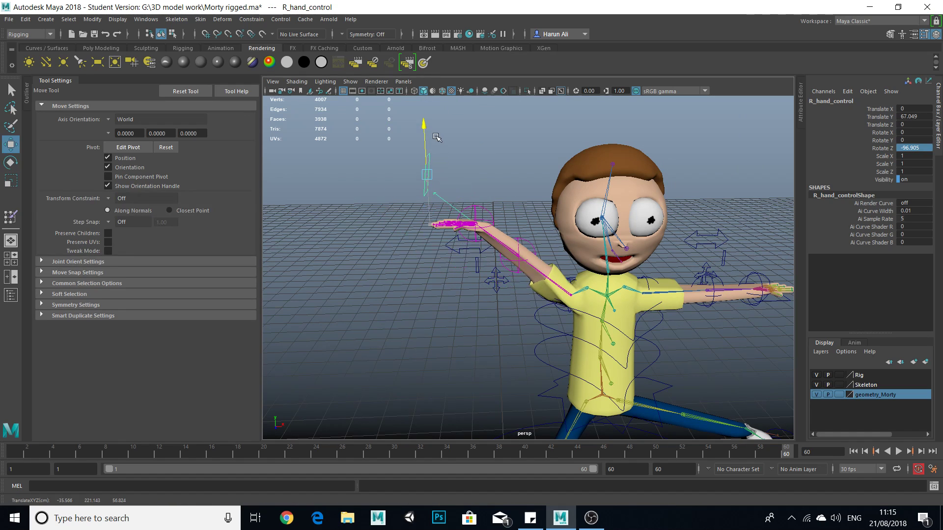
pyautogui.moveTo(480, 173); pyautogui.dragTo(570, 277)
pyautogui.click(495, 278)
pyautogui.hotkey('ctrl', 'z')
pyautogui.scroll(2, 464, 322)
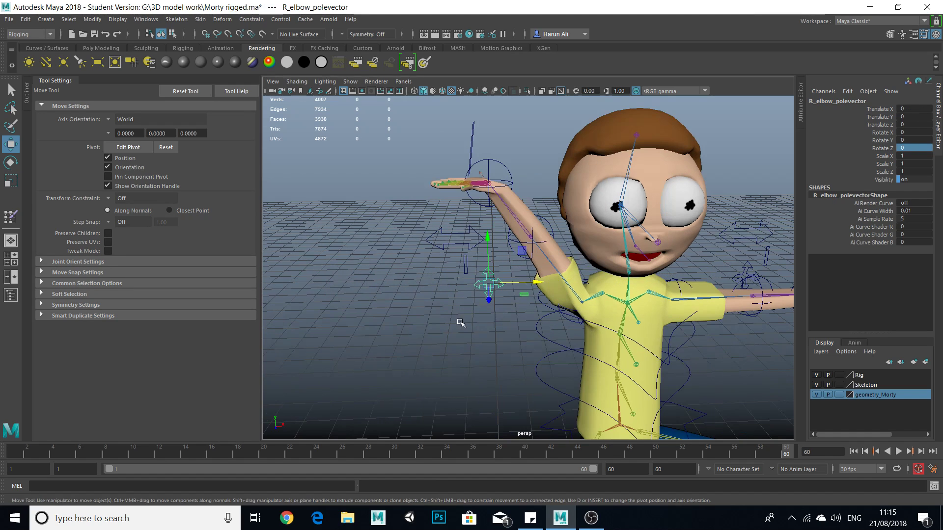
# Switch the right arm from IK to FK by moving R_FKIK_Control to 0 in X.
pyautogui.keyDown('alt'); pyautogui.moveTo(478, 329); pyautogui.dragTo(450, 349); pyautogui.keyUp('alt')
pyautogui.click(432, 256)
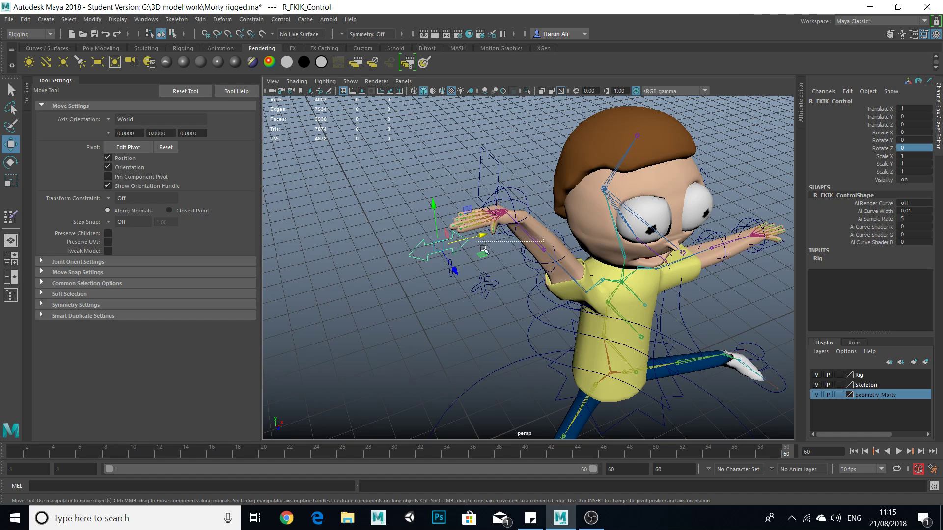
pyautogui.click(464, 248)
pyautogui.moveTo(483, 240); pyautogui.dragTo(261, 283)
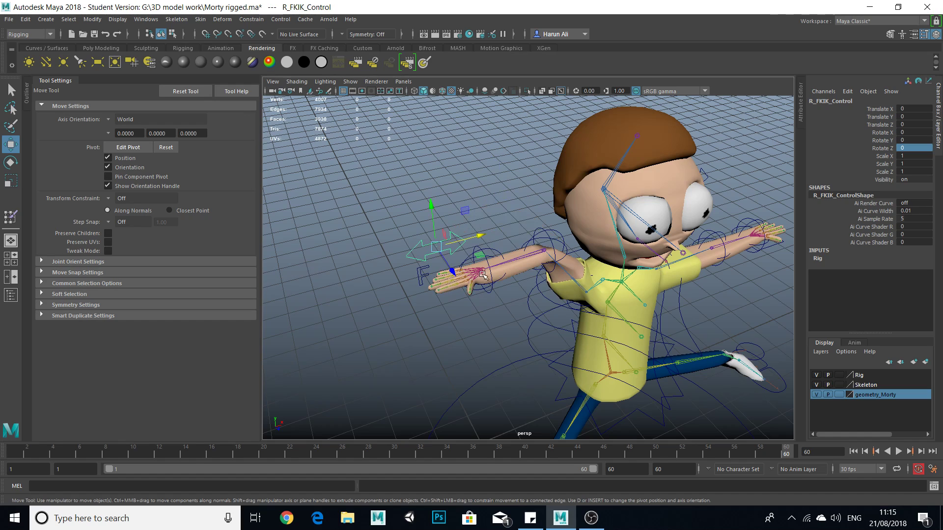
# Rotate the right elbow control to about -69 in Z so the forearm swings upward.
pyautogui.click(537, 256)
pyautogui.click(530, 234)
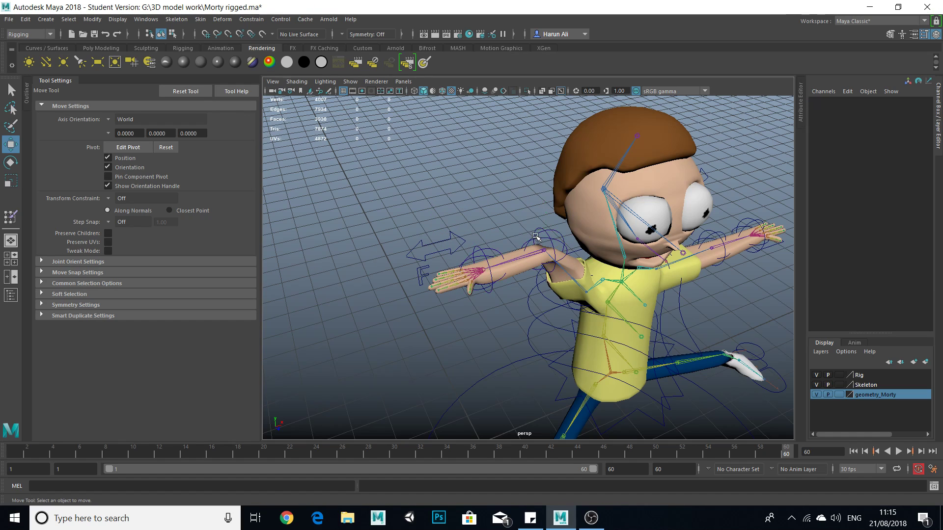
pyautogui.click(553, 238)
pyautogui.press('e')
pyautogui.moveTo(565, 268); pyautogui.dragTo(492, 293)
pyautogui.keyDown('alt'); pyautogui.moveTo(530, 241); pyautogui.dragTo(554, 270, button='middle'); pyautogui.keyUp('alt')
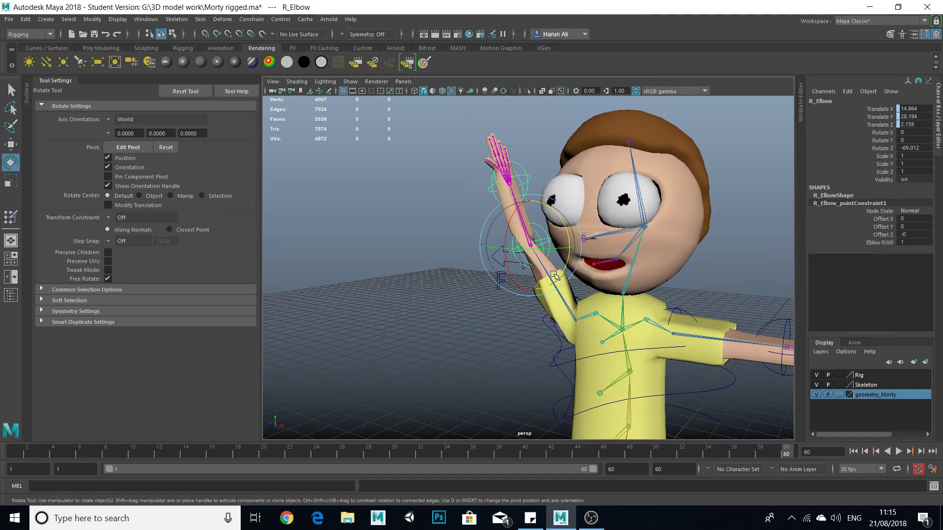
# Reselect the Morty mesh and resume Paint Skin Weights with the right arm raised.
pyautogui.click(574, 320)
pyautogui.keyDown('alt'); pyautogui.moveTo(574, 320); pyautogui.dragTo(570, 362); pyautogui.keyUp('alt')
pyautogui.click(569, 338)
pyautogui.click(11, 216)
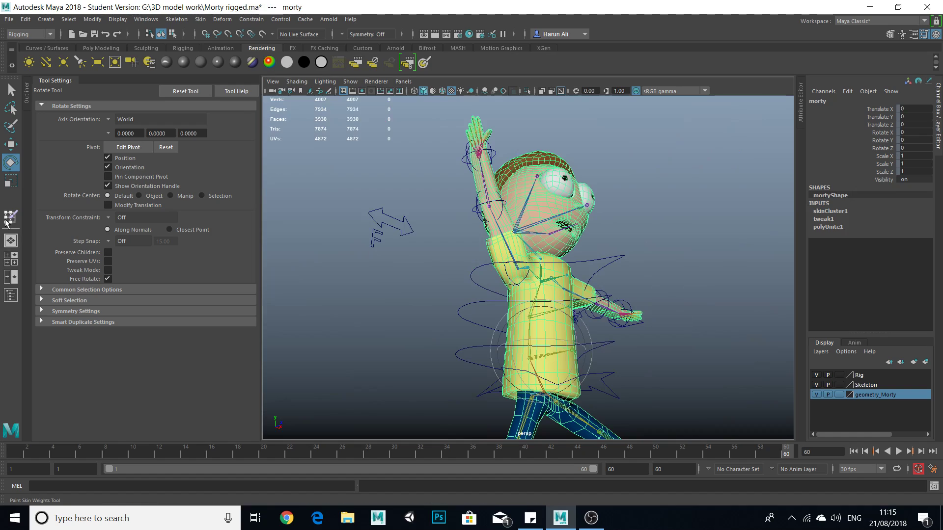
pyautogui.scroll(5, 525, 339)
pyautogui.keyDown('alt'); pyautogui.moveTo(524, 338); pyautogui.dragTo(476, 313); pyautogui.keyUp('alt')
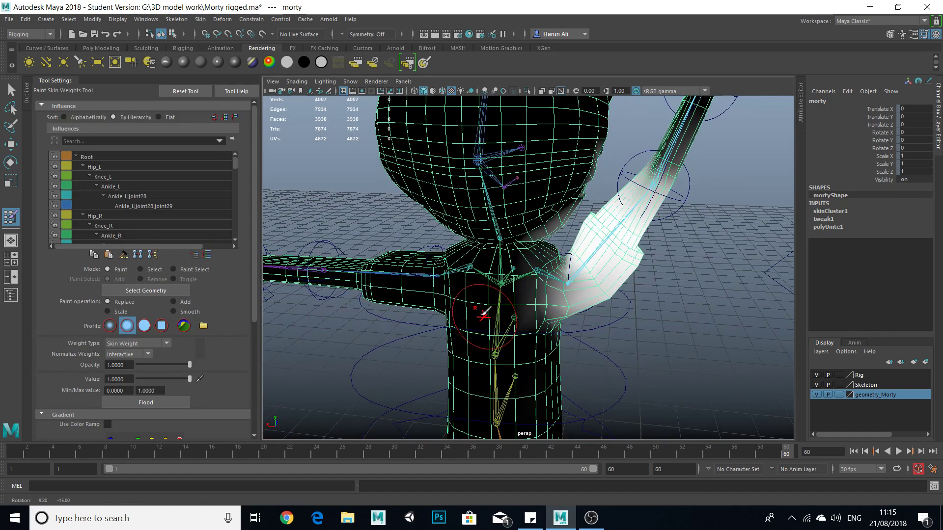
# Choose the Clavicle_R influence and examine its weights around the right shoulder and chest.
pyautogui.scroll(-1, 125, 234)
pyautogui.scroll(-12, 125, 224)
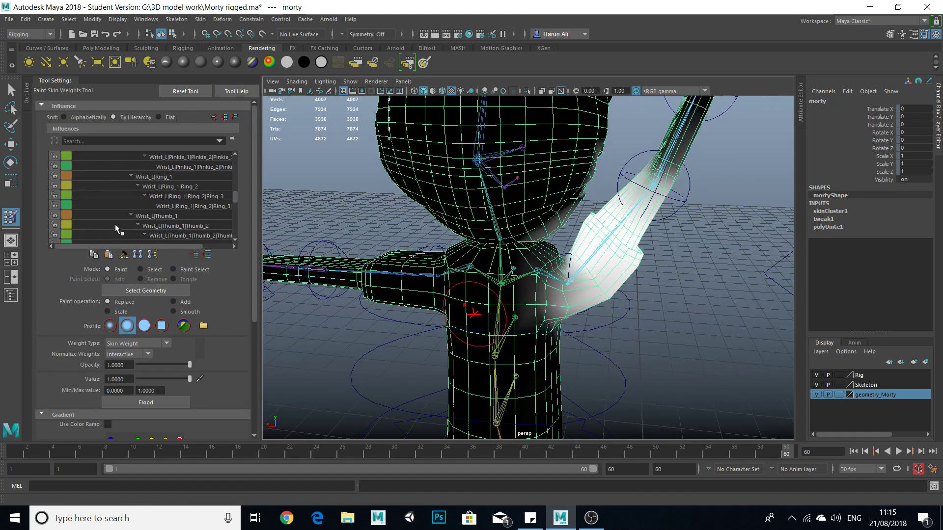
pyautogui.scroll(1, 145, 176)
pyautogui.click(143, 167)
pyautogui.moveTo(486, 316)
pyautogui.keyDown('ctrl'); pyautogui.mouseDown()
pyautogui.moveTo(528, 344)
pyautogui.moveTo(570, 332)
pyautogui.moveTo(467, 256)
pyautogui.moveTo(483, 274)
pyautogui.moveTo(484, 216)
pyautogui.moveTo(530, 206)
pyautogui.moveTo(493, 223)
pyautogui.moveTo(522, 224)
pyautogui.moveTo(539, 198)
pyautogui.moveTo(496, 182)
pyautogui.moveTo(514, 205)
pyautogui.moveTo(493, 221)
pyautogui.moveTo(532, 228)
pyautogui.moveTo(540, 248)
pyautogui.moveTo(457, 182)
pyautogui.mouseUp(); pyautogui.keyUp('ctrl')
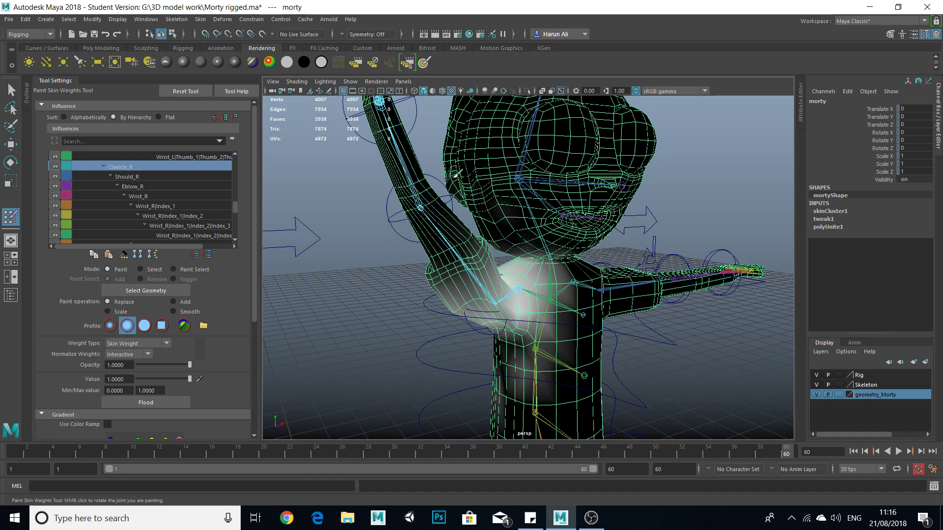
# Examine the Should_R and Eblow_R influences on the raised right arm, torso and head from several angles.
pyautogui.click(140, 176)
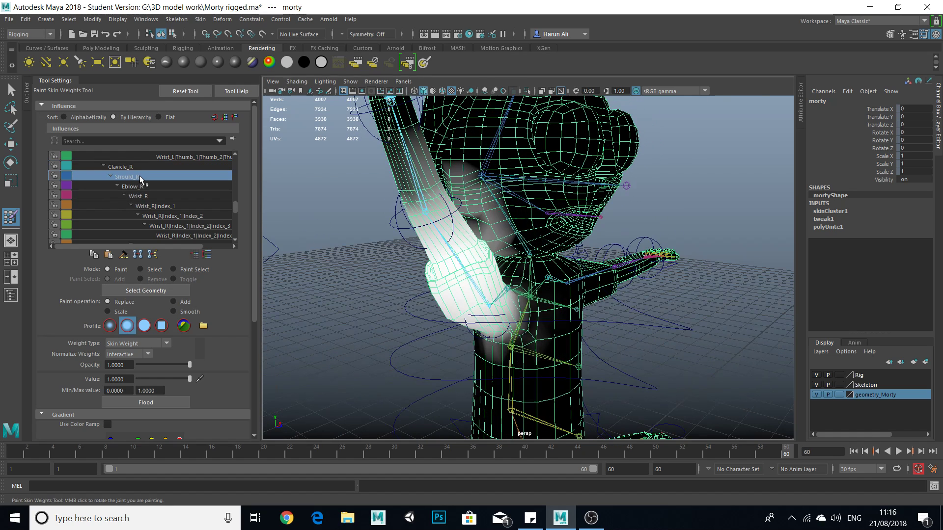
pyautogui.keyDown('alt'); pyautogui.moveTo(363, 228); pyautogui.dragTo(452, 241); pyautogui.keyUp('alt')
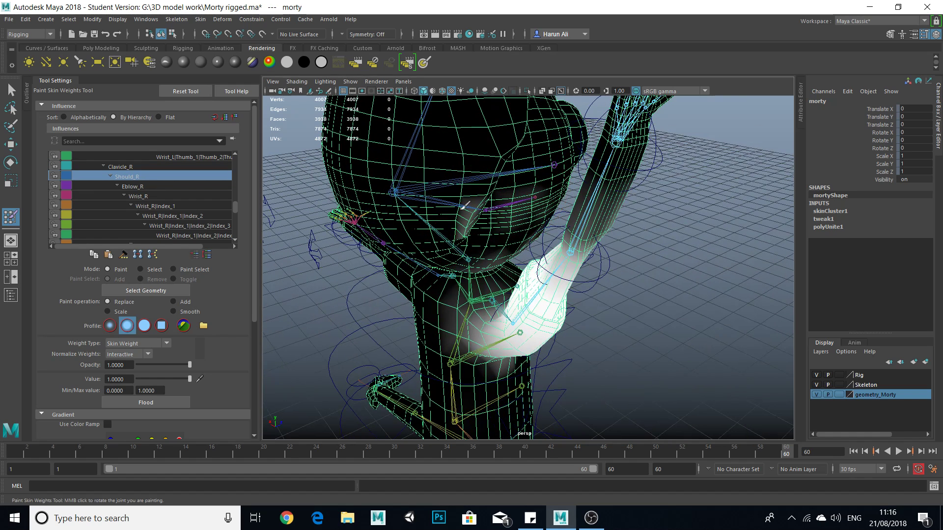
pyautogui.moveTo(470, 214)
pyautogui.keyDown('ctrl'); pyautogui.mouseDown()
pyautogui.moveTo(476, 230)
pyautogui.moveTo(511, 212)
pyautogui.moveTo(386, 199)
pyautogui.moveTo(417, 189)
pyautogui.mouseUp(); pyautogui.keyUp('ctrl')
pyautogui.scroll(-4, 484, 241)
pyautogui.click(172, 192)
pyautogui.click(134, 186)
pyautogui.scroll(4, 361, 224)
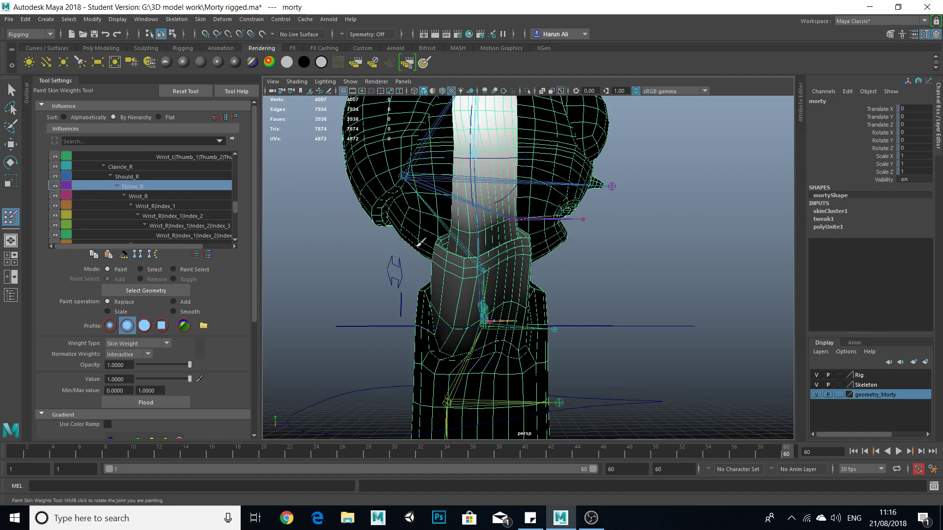
pyautogui.keyDown('alt'); pyautogui.moveTo(420, 242); pyautogui.dragTo(485, 240); pyautogui.keyUp('alt')
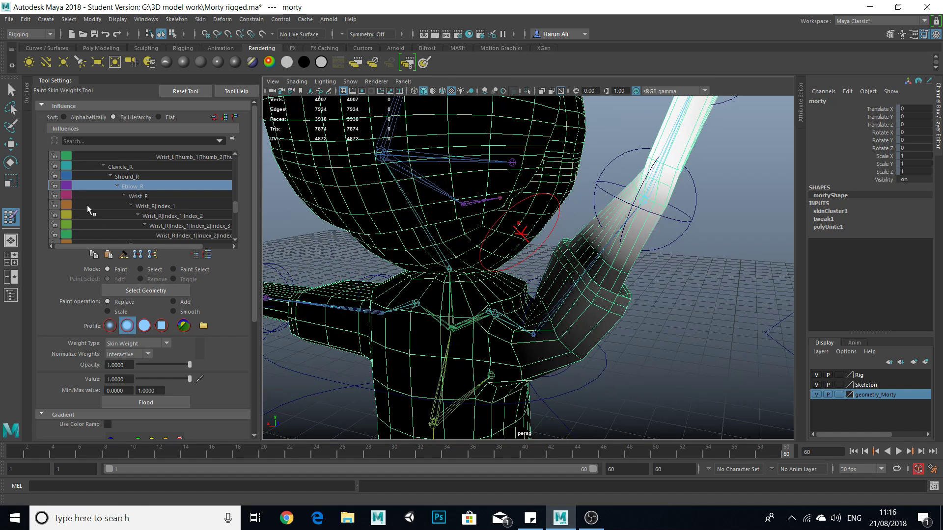
# Try to paint the Clavicle_R weights over the right shoulder and sleeve.
pyautogui.click(131, 168)
pyautogui.moveTo(499, 284)
pyautogui.keyDown('alt'); pyautogui.mouseDown()
pyautogui.moveTo(540, 275)
pyautogui.moveTo(522, 271)
pyautogui.moveTo(560, 295)
pyautogui.moveTo(568, 261)
pyautogui.moveTo(591, 276)
pyautogui.mouseUp(); pyautogui.keyUp('alt')
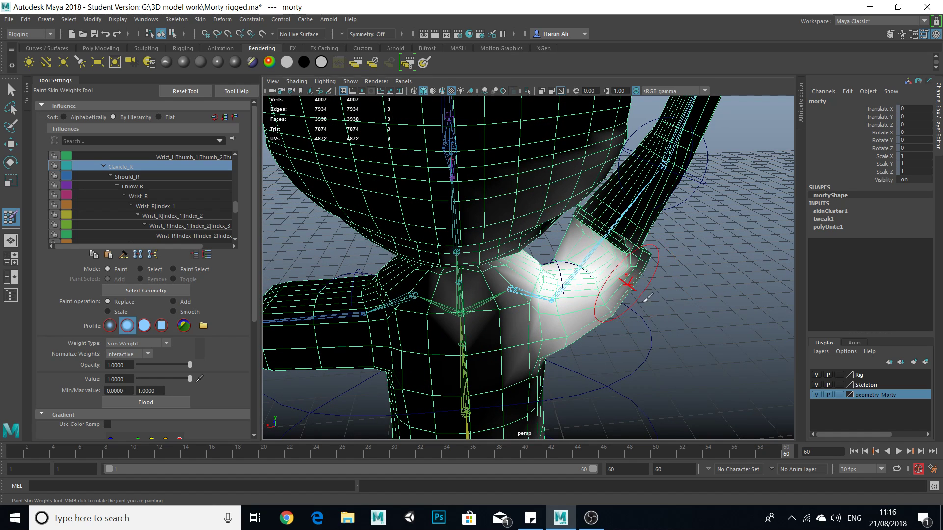
pyautogui.keyDown('alt'); pyautogui.moveTo(647, 300); pyautogui.dragTo(609, 299); pyautogui.keyUp('alt')
pyautogui.hotkey('ctrl', 'z')
pyautogui.hotkey('ctrl', 'z')
pyautogui.hotkey('ctrl', 'z')
pyautogui.hotkey('ctrl', 'z')
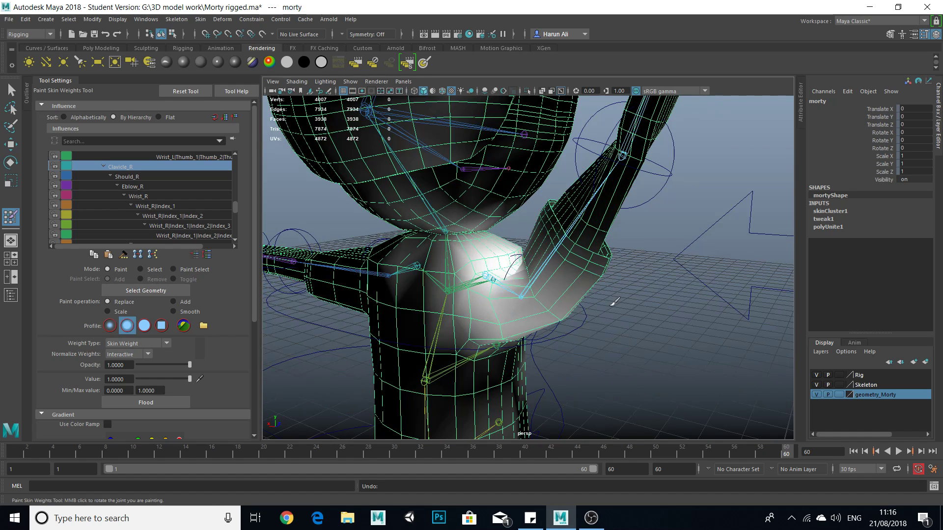
# Leave Paint Skin Weights and examine how the left shoulder and sleeve deform from several angles.
pyautogui.scroll(-5, 578, 311)
pyautogui.keyDown('alt'); pyautogui.moveTo(591, 313); pyautogui.dragTo(504, 334); pyautogui.keyUp('alt')
pyautogui.keyDown('alt'); pyautogui.moveTo(629, 344); pyautogui.dragTo(475, 332, button='middle'); pyautogui.keyUp('alt')
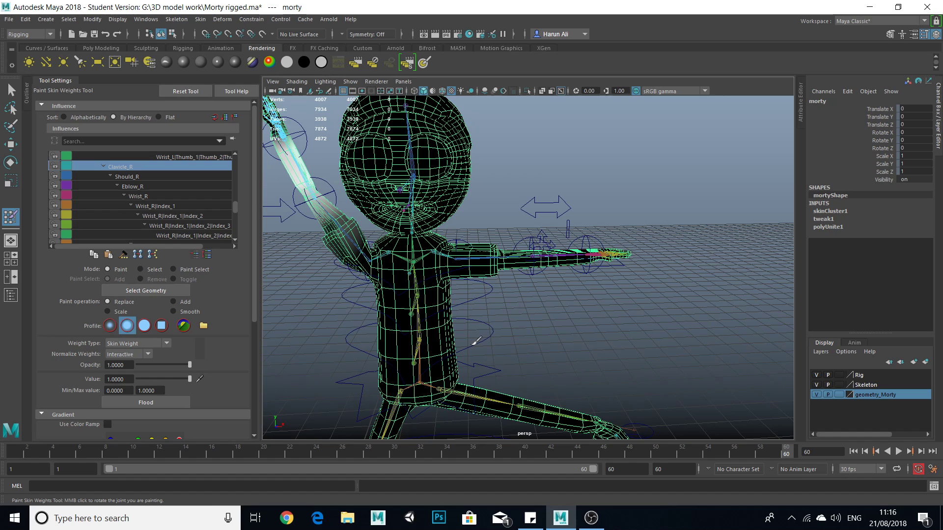
pyautogui.scroll(3, 486, 246)
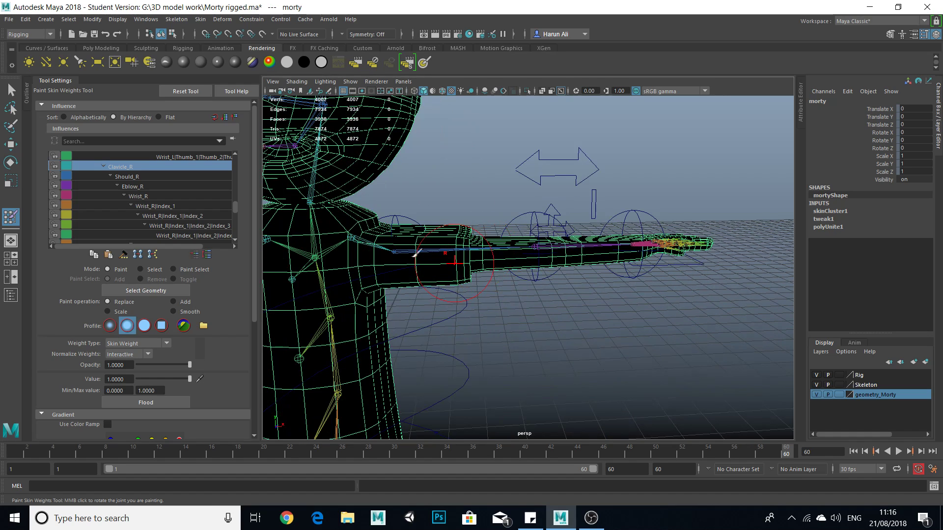
pyautogui.keyDown('alt'); pyautogui.moveTo(417, 254); pyautogui.dragTo(451, 280, button='middle'); pyautogui.keyUp('alt')
pyautogui.click(11, 90)
pyautogui.keyDown('alt'); pyautogui.moveTo(547, 287); pyautogui.dragTo(469, 297); pyautogui.keyUp('alt')
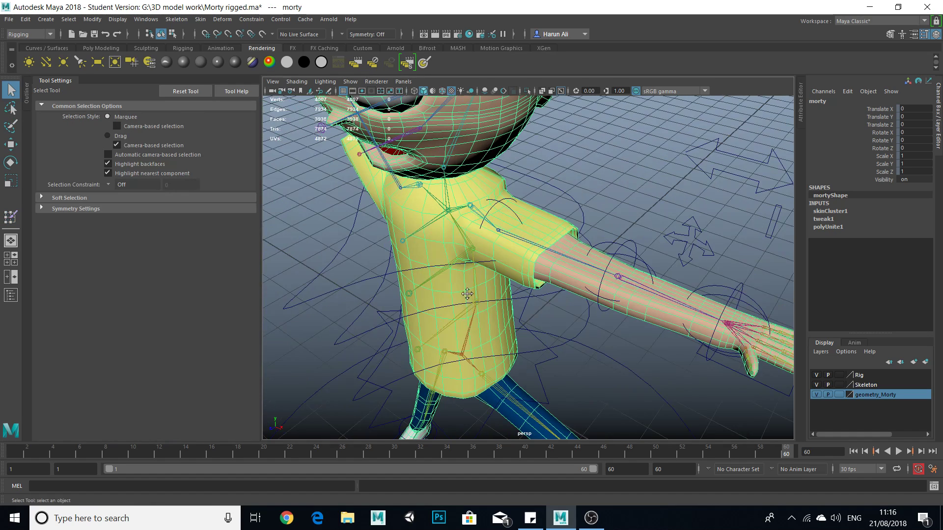
pyautogui.scroll(4, 471, 295)
pyautogui.keyDown('alt'); pyautogui.moveTo(478, 235); pyautogui.dragTo(515, 292, button='middle'); pyautogui.keyUp('alt')
pyautogui.scroll(2, 524, 256)
pyautogui.moveTo(529, 229); pyautogui.dragTo(526, 197, button='right')
# Select edges on the left shoulder of the mesh and inspect the shoulders and torso up close and from afar.
pyautogui.click(508, 244)
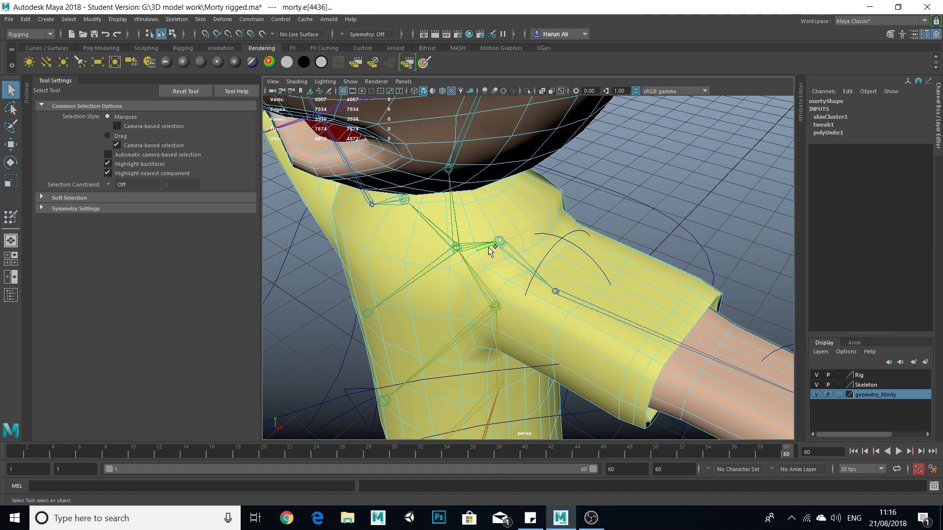
pyautogui.scroll(-2, 605, 249)
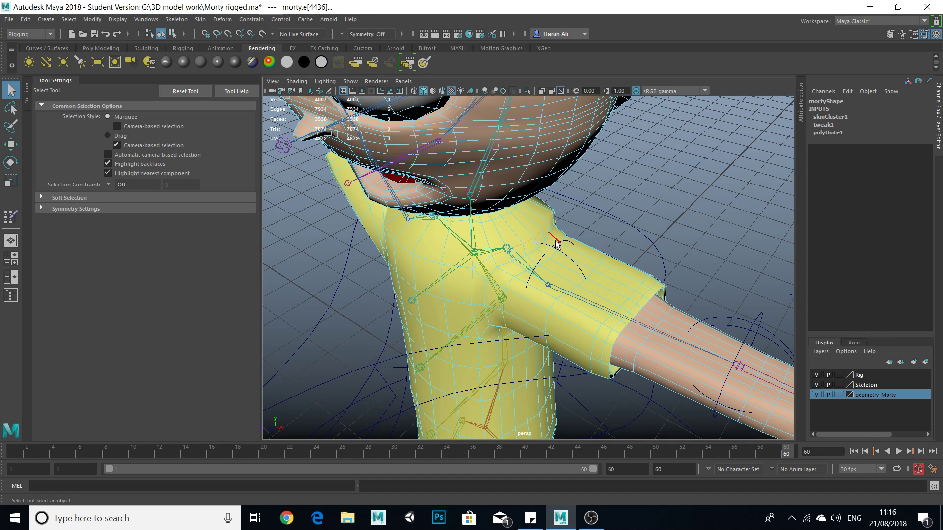
pyautogui.scroll(5, 538, 273)
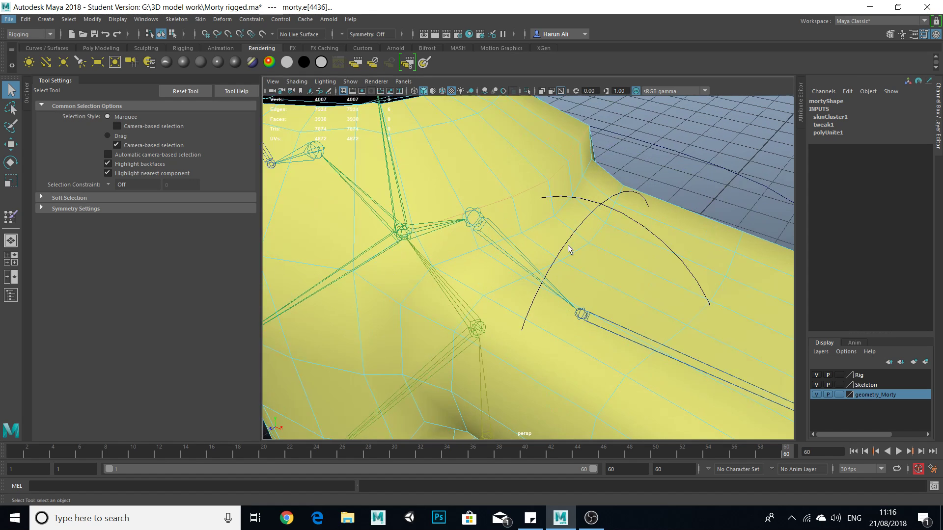
pyautogui.scroll(-8, 530, 182)
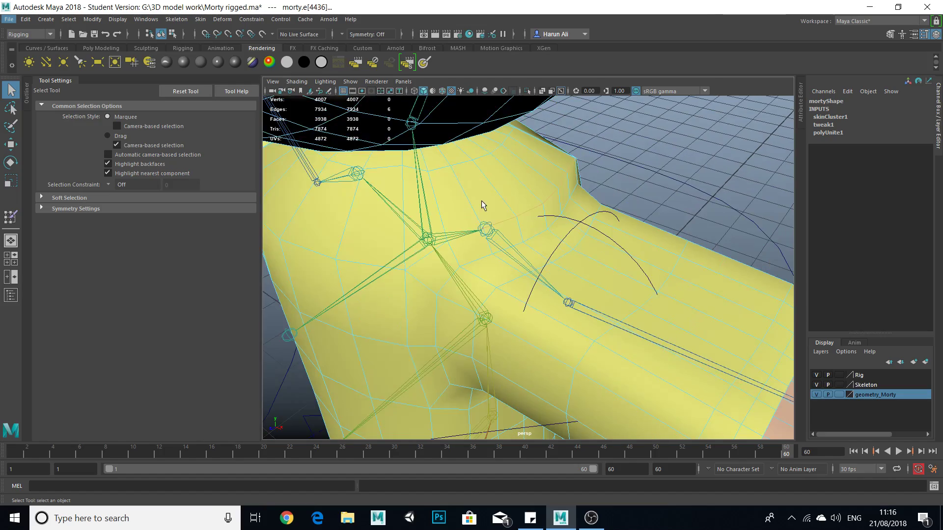
pyautogui.scroll(2, 508, 250)
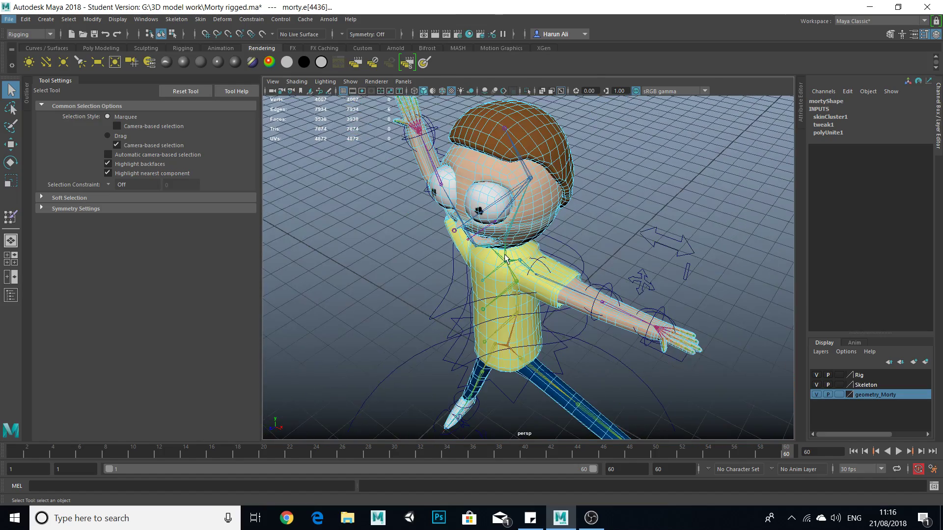
pyautogui.keyDown('alt'); pyautogui.moveTo(516, 294); pyautogui.dragTo(538, 278); pyautogui.keyUp('alt')
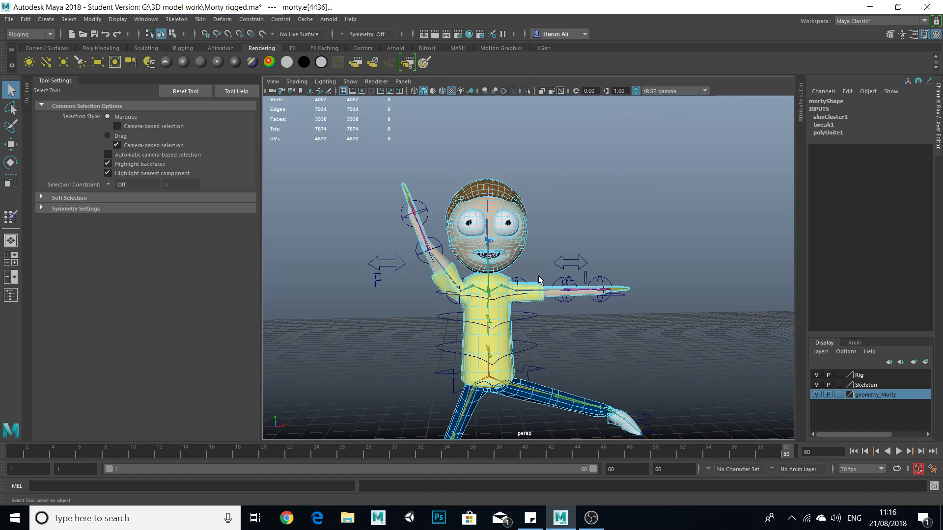
pyautogui.scroll(3, 507, 316)
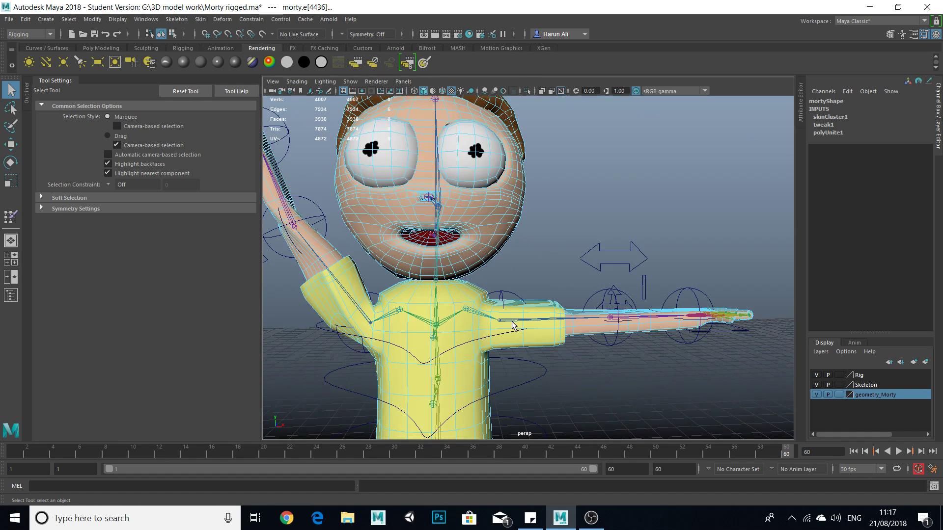
pyautogui.scroll(-5, 499, 358)
pyautogui.keyDown('alt'); pyautogui.moveTo(519, 378); pyautogui.dragTo(478, 377); pyautogui.keyUp('alt')
pyautogui.keyDown('alt'); pyautogui.moveTo(478, 377); pyautogui.dragTo(491, 338, button='middle'); pyautogui.keyUp('alt')
pyautogui.scroll(3, 496, 344)
pyautogui.moveTo(539, 252); pyautogui.dragTo(606, 225, button='right')
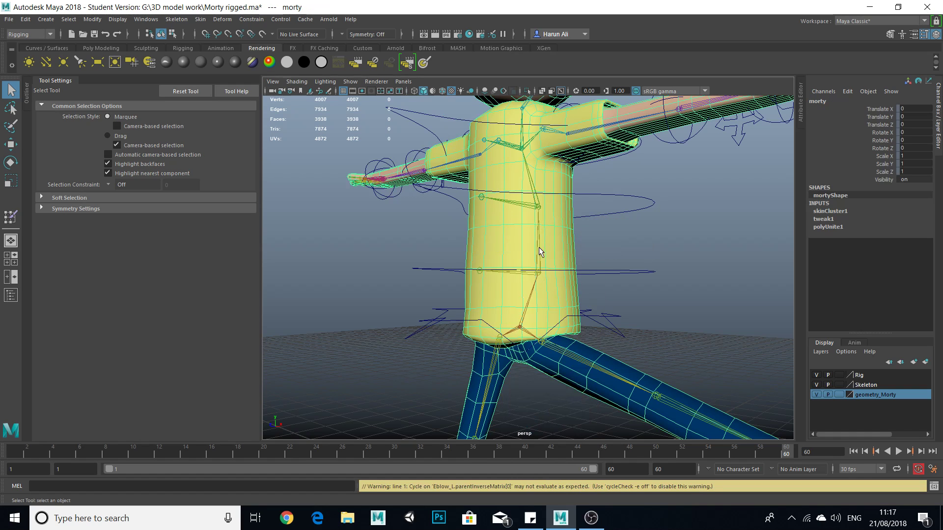
# Try to rotate the Spine_1 joint by about 6.7 degrees in Y.
pyautogui.click(539, 278)
pyautogui.keyDown('alt'); pyautogui.moveTo(543, 285); pyautogui.dragTo(524, 285); pyautogui.keyUp('alt')
pyautogui.press('e')
pyautogui.moveTo(530, 232); pyautogui.dragTo(531, 238)
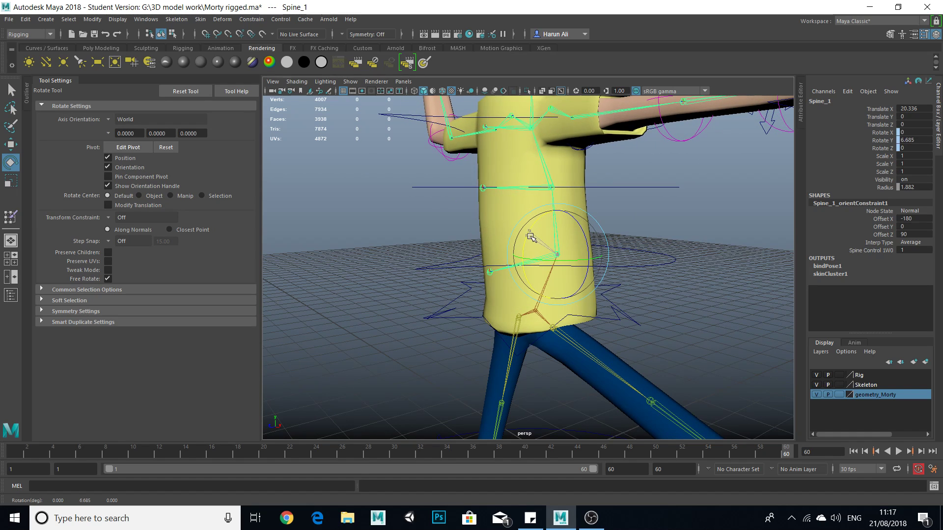
# Try to rotate the upper spine joints, including Spine_3, to bend the torso.
pyautogui.click(551, 188)
pyautogui.moveTo(532, 170); pyautogui.dragTo(469, 158)
pyautogui.click(512, 142)
pyautogui.keyDown('alt'); pyautogui.moveTo(590, 233); pyautogui.dragTo(524, 228); pyautogui.keyUp('alt')
pyautogui.hotkey('ctrl', 'z')
pyautogui.scroll(-4, 525, 228)
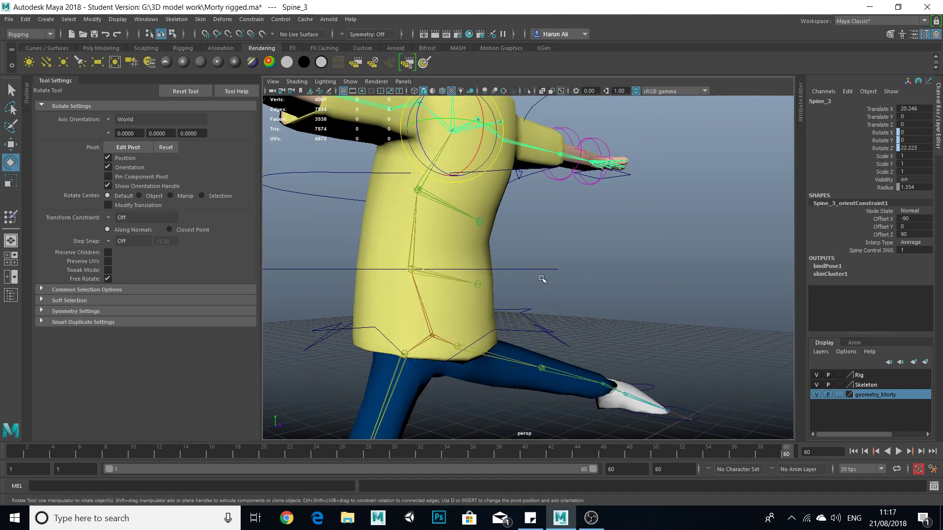
pyautogui.keyDown('alt'); pyautogui.moveTo(541, 270); pyautogui.dragTo(549, 346, button='middle'); pyautogui.keyUp('alt')
pyautogui.moveTo(492, 211); pyautogui.dragTo(495, 231)
pyautogui.hotkey('ctrl', 'z')
# Rotate Spine_Control_3 to about 34 in X to bend the chest forward.
pyautogui.click(577, 177)
pyautogui.scroll(-3, 516, 205)
pyautogui.moveTo(501, 205); pyautogui.dragTo(506, 224)
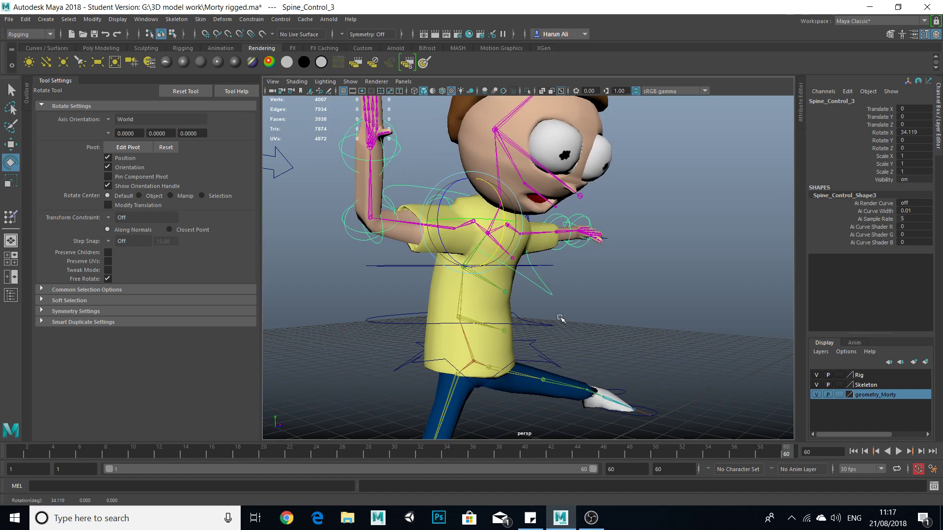
pyautogui.keyDown('alt'); pyautogui.moveTo(560, 318); pyautogui.dragTo(478, 320); pyautogui.keyUp('alt')
# Select Spine_Control_1 and examine the torso's deformation from both sides and from behind.
pyautogui.click(607, 325)
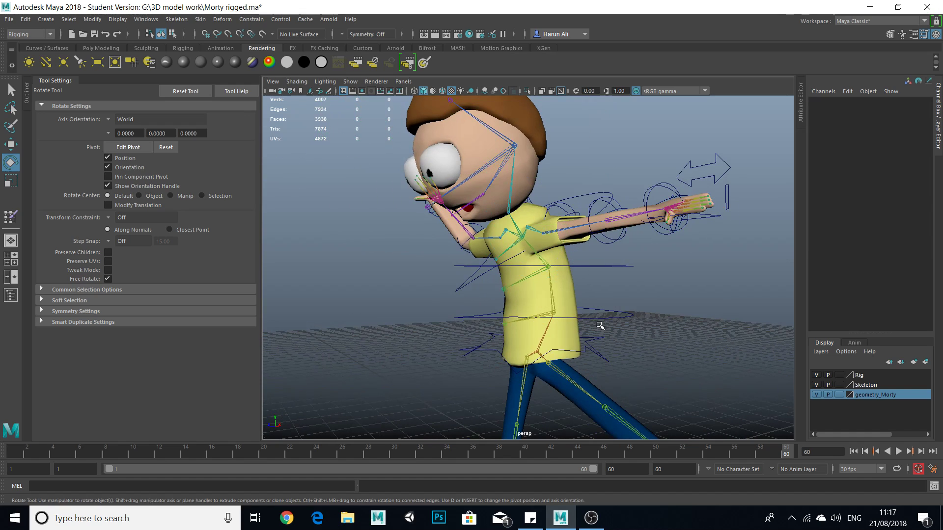
pyautogui.click(625, 321)
pyautogui.scroll(4, 593, 343)
pyautogui.keyDown('alt'); pyautogui.moveTo(593, 343); pyautogui.dragTo(538, 338); pyautogui.keyUp('alt')
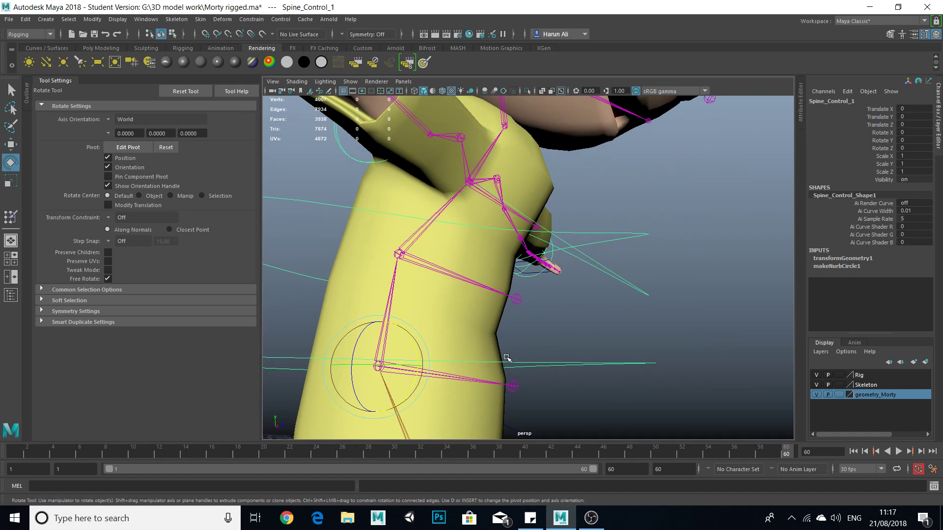
pyautogui.scroll(-4, 508, 361)
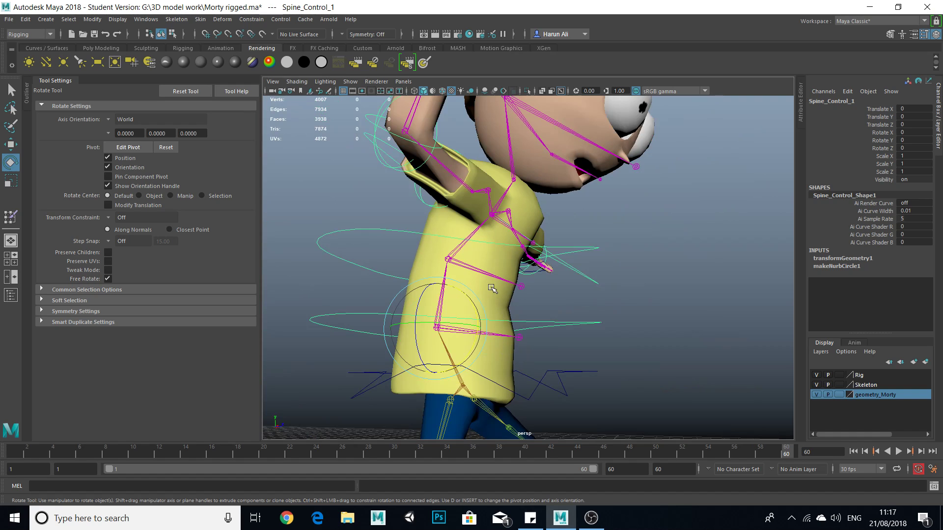
pyautogui.scroll(-5, 498, 257)
pyautogui.scroll(3, 555, 298)
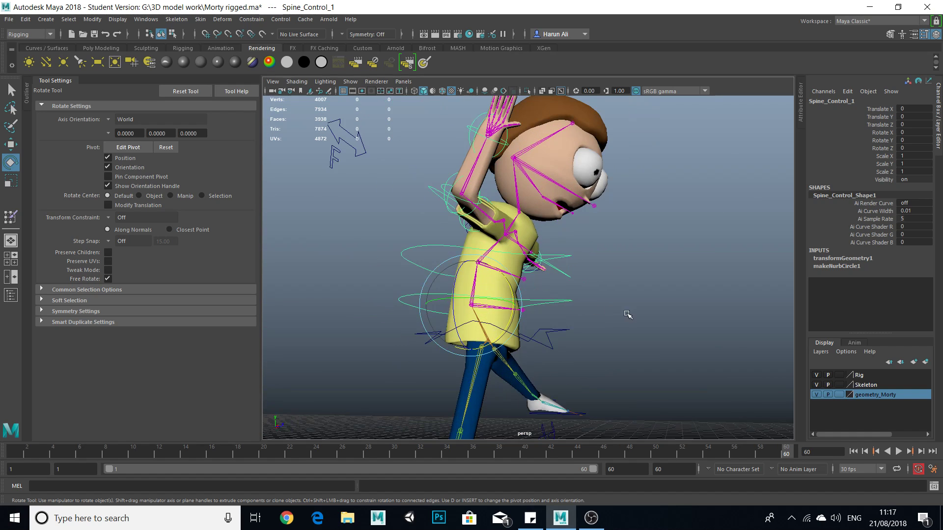
pyautogui.keyDown('alt'); pyautogui.moveTo(627, 314); pyautogui.dragTo(586, 324); pyautogui.keyUp('alt')
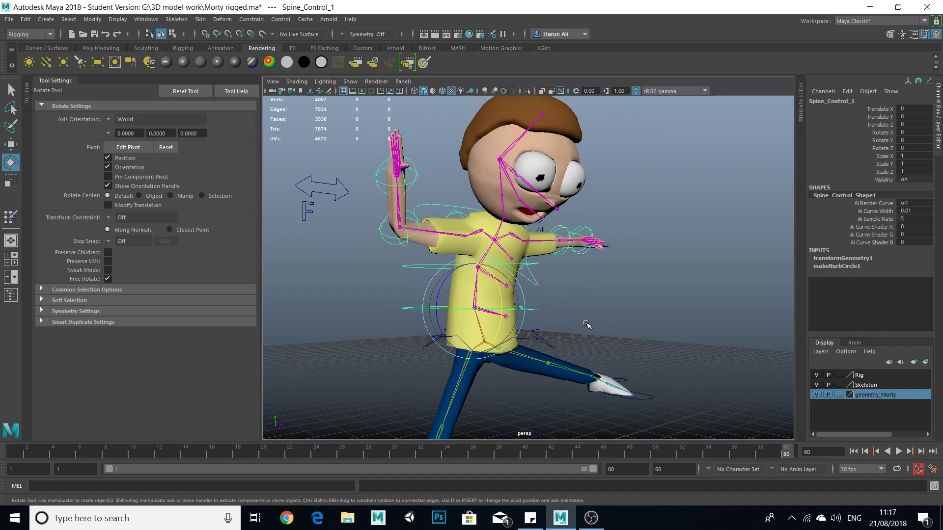